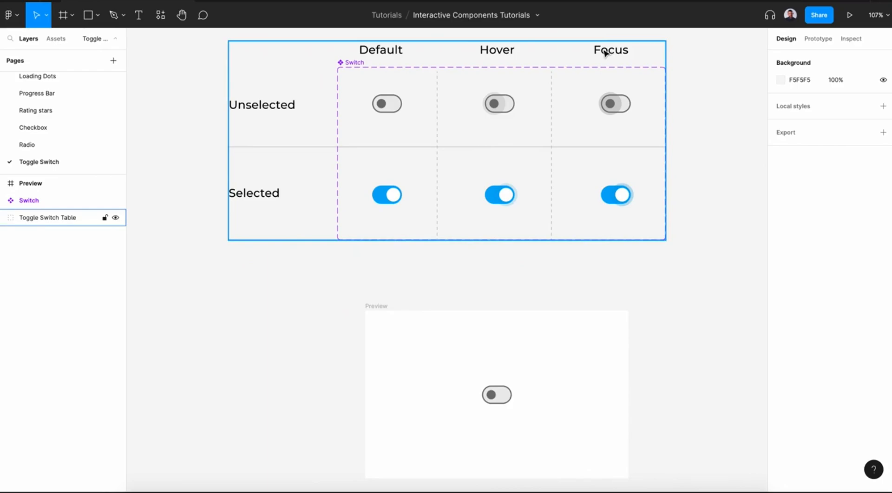
- Show the Switch component's prototype connections, then run the Preview frame and test the toggle switch
click(825, 39)
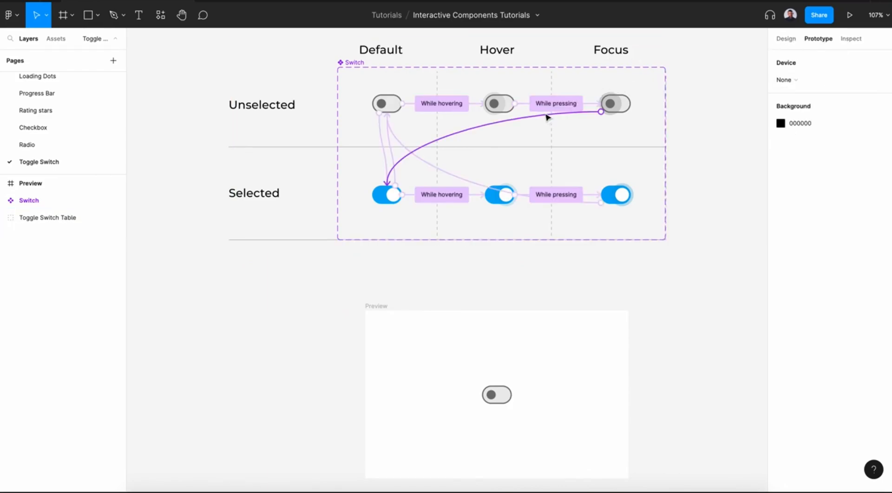
click(379, 305)
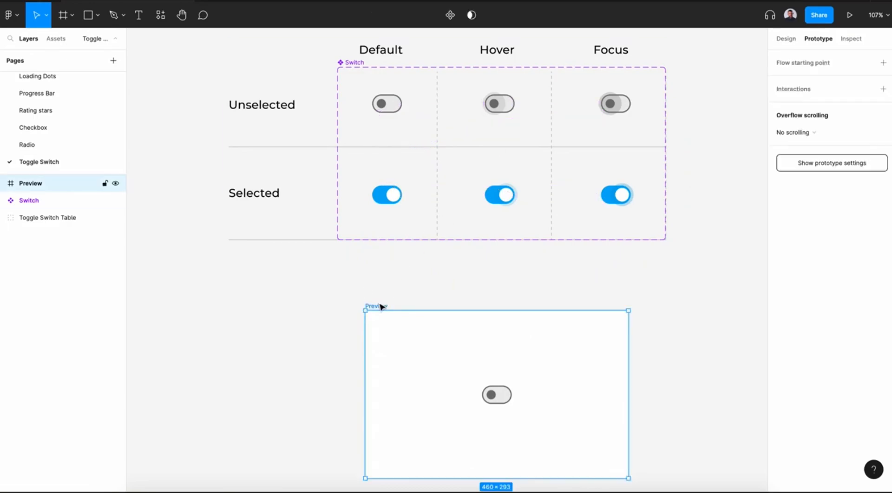
click(850, 16)
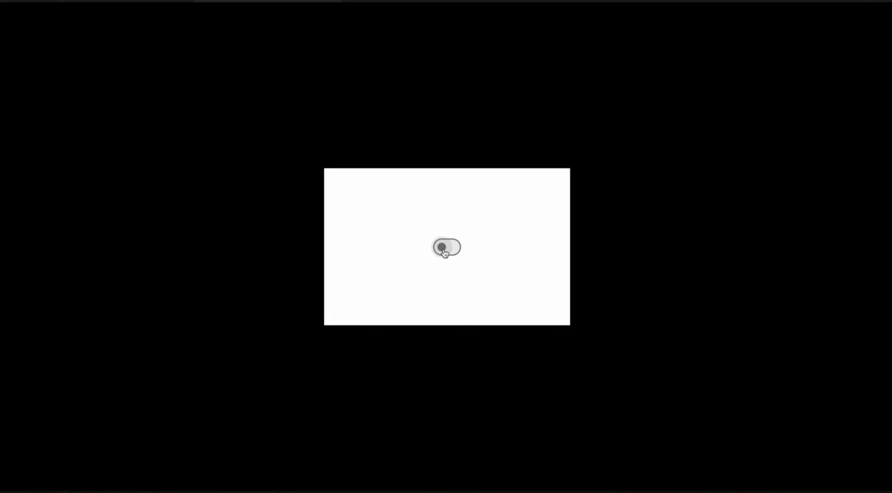
click(443, 250)
click(459, 254)
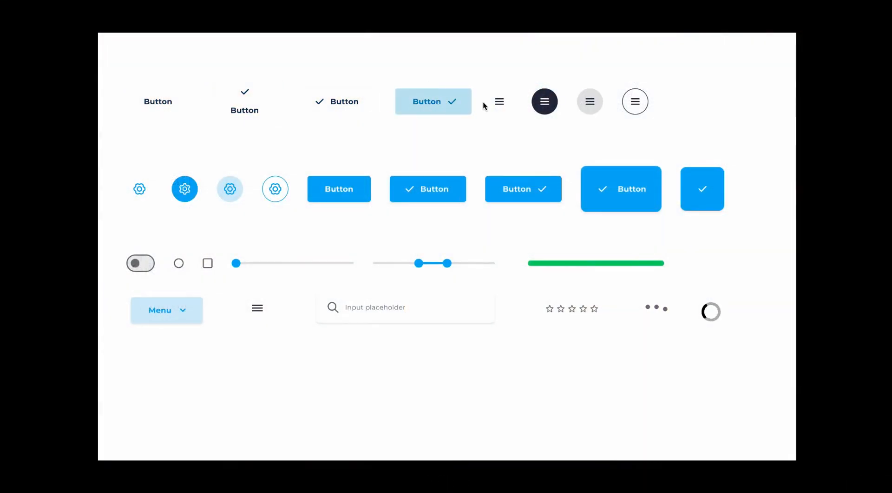
- Try out the Master UI prototype's interactive controls, including toggle, radio, sliders, menus and input fields
click(148, 270)
click(179, 266)
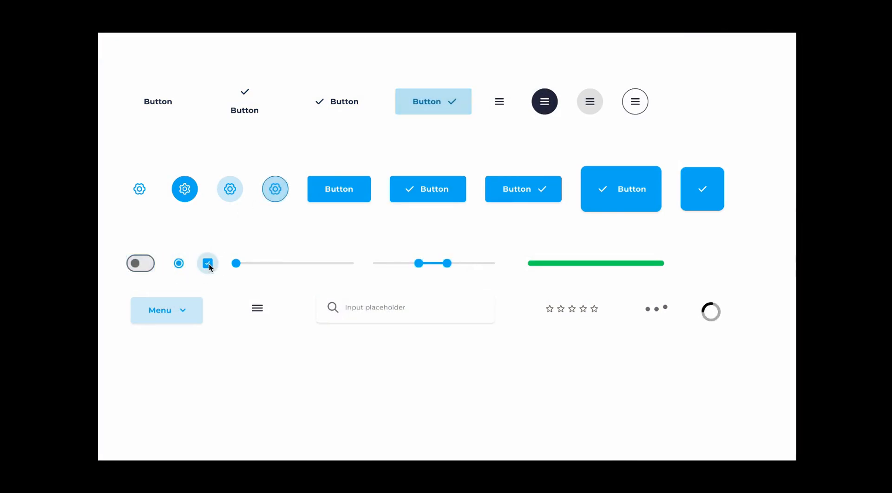
drag(238, 263, 314, 265)
drag(418, 263, 378, 263)
drag(447, 263, 491, 263)
click(191, 319)
click(255, 309)
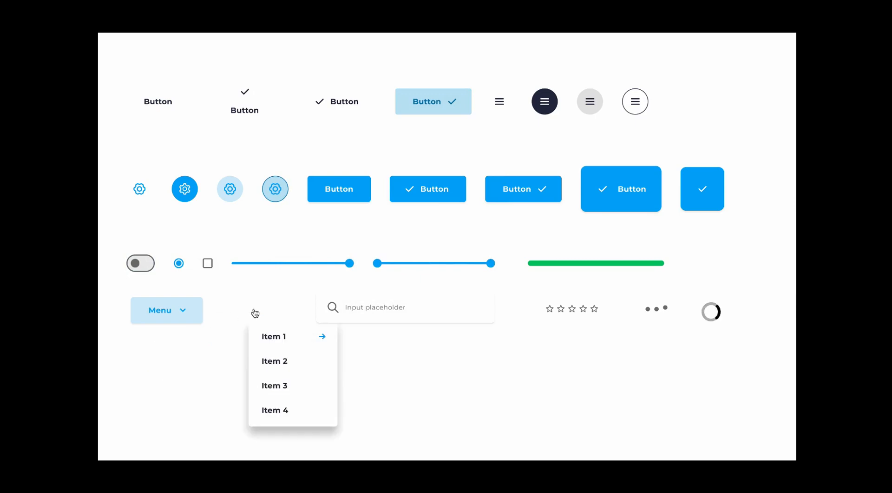
click(372, 307)
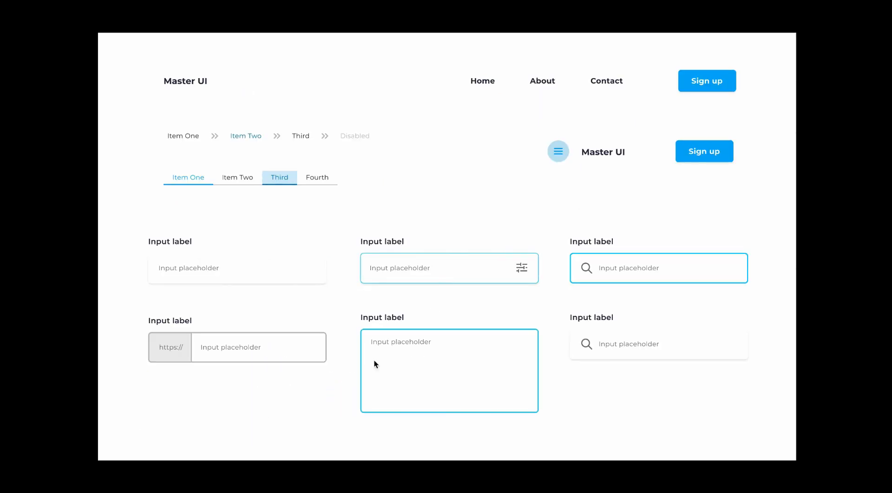
click(275, 273)
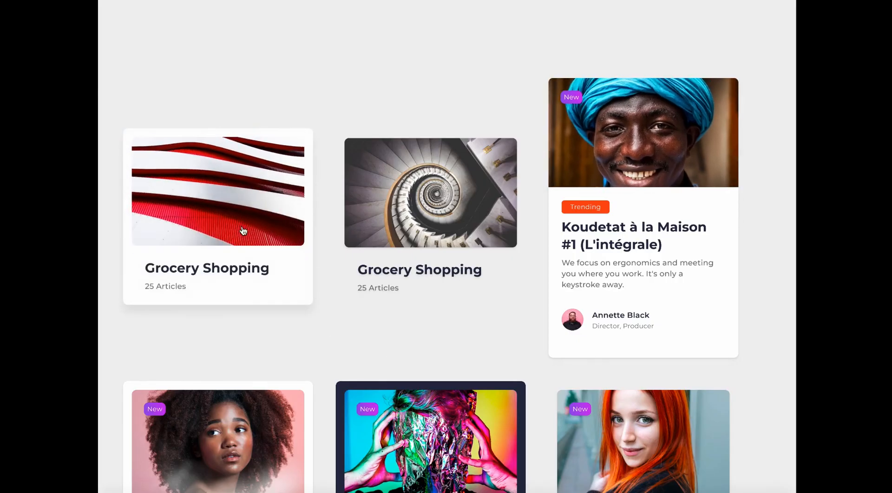
- Test the selection behaviour of the article and feature cards in the Master UI prototype
click(243, 229)
click(459, 240)
scroll(459, 239, down, 7)
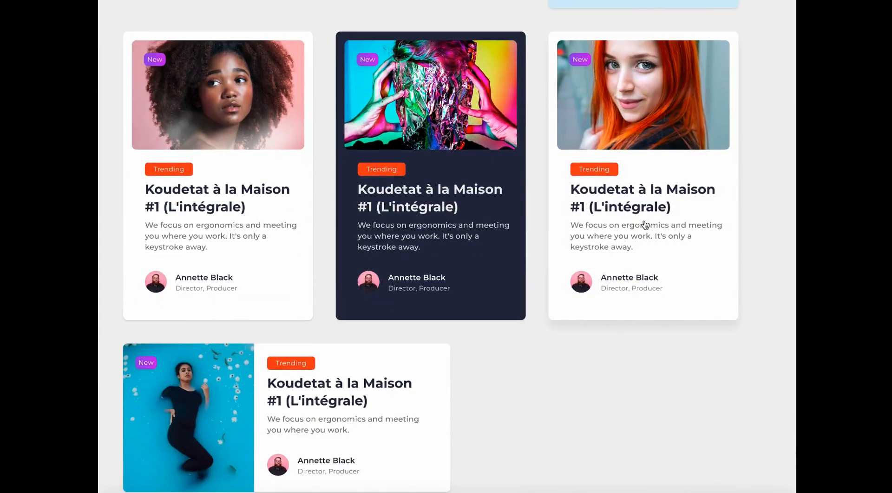
scroll(269, 186, down, 3)
scroll(267, 188, down, 5)
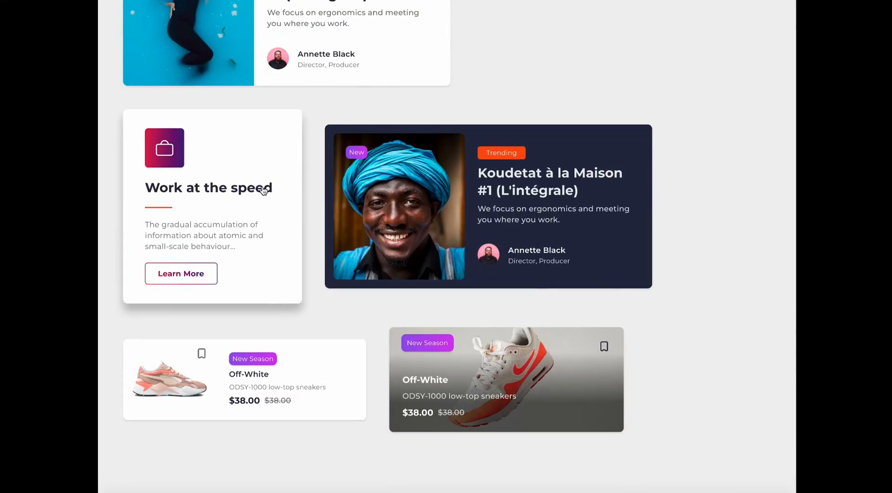
click(265, 187)
scroll(424, 230, down, 4)
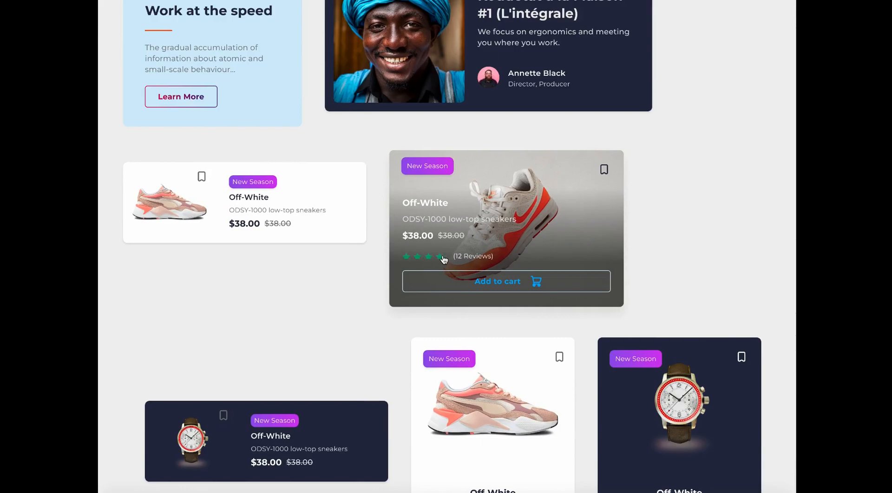
- Test the hover and selected states of the Off-White product cards in the prototype
click(468, 288)
mouse_move(214, 182)
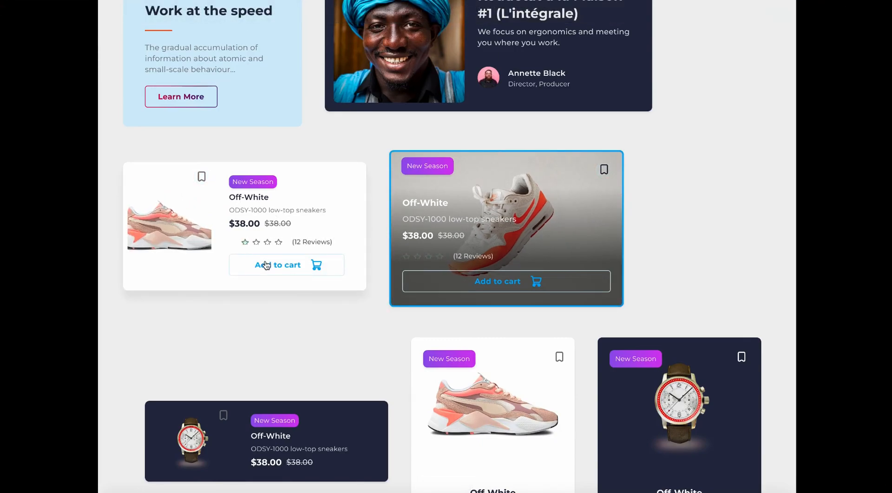
click(266, 266)
scroll(386, 325, down, 4)
mouse_move(494, 332)
click(518, 275)
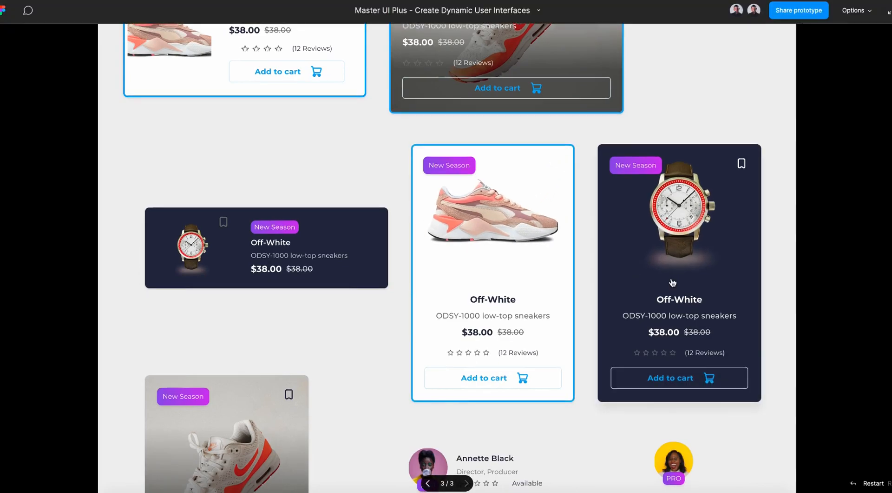
scroll(737, 279, down, 2)
click(276, 354)
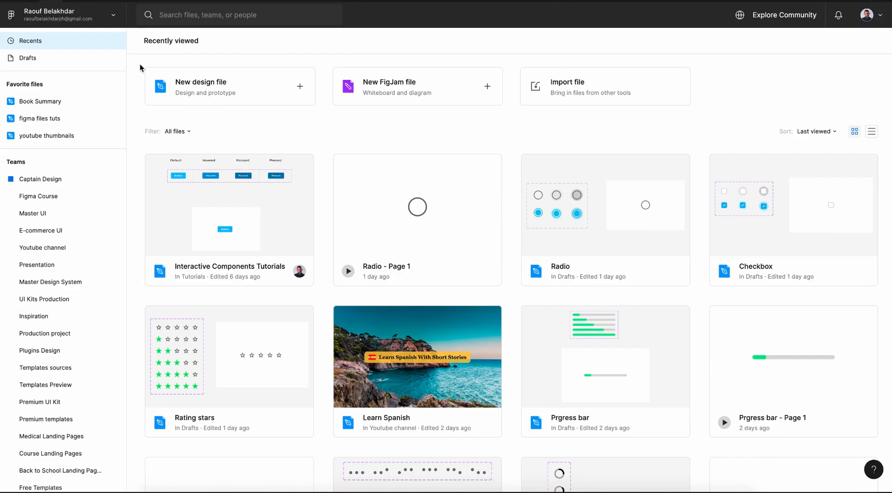
- Create a new design file and name it "Toggle Switch"
click(200, 89)
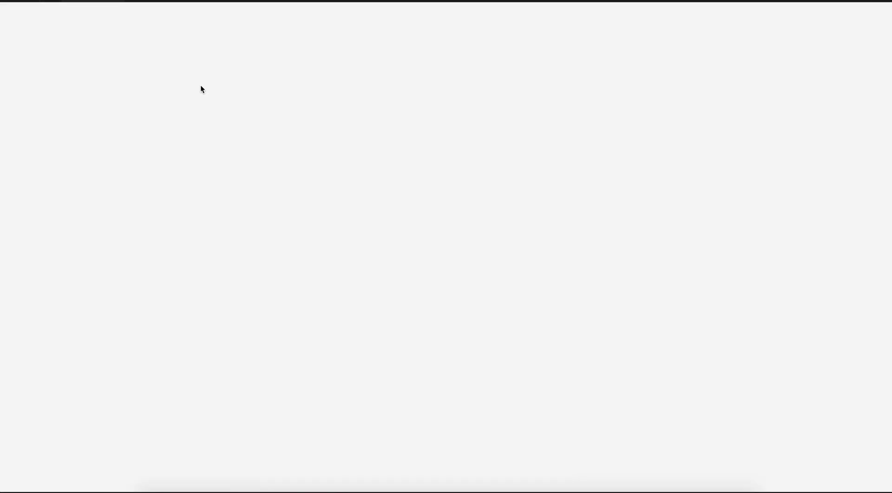
text(Toggle Switch)
key(Return)
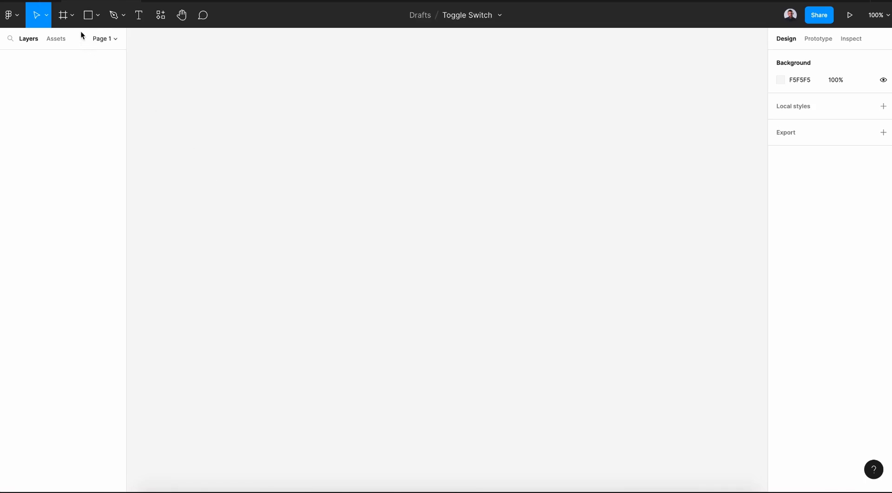
- Draw a rectangle on the empty canvas and set its size to 60 × 30
click(96, 21)
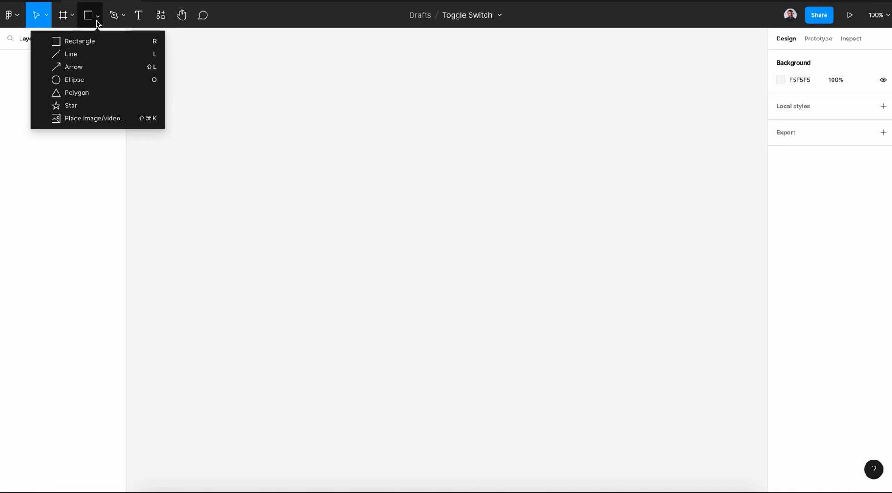
click(89, 40)
drag(333, 149, 381, 170)
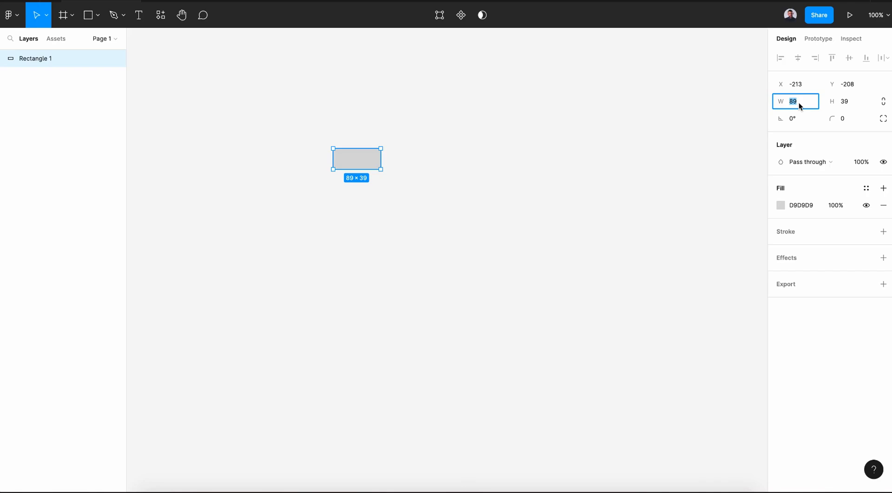
text(60)
key(Return)
click(854, 106)
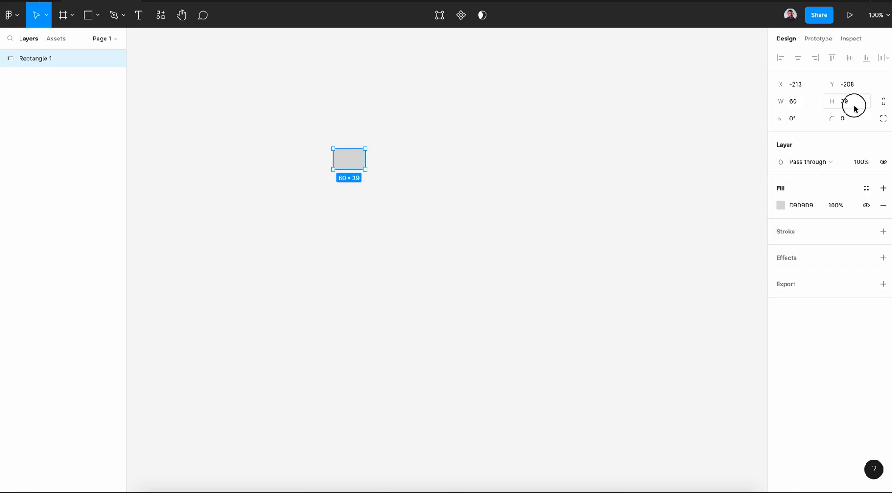
text(30)
key(Return)
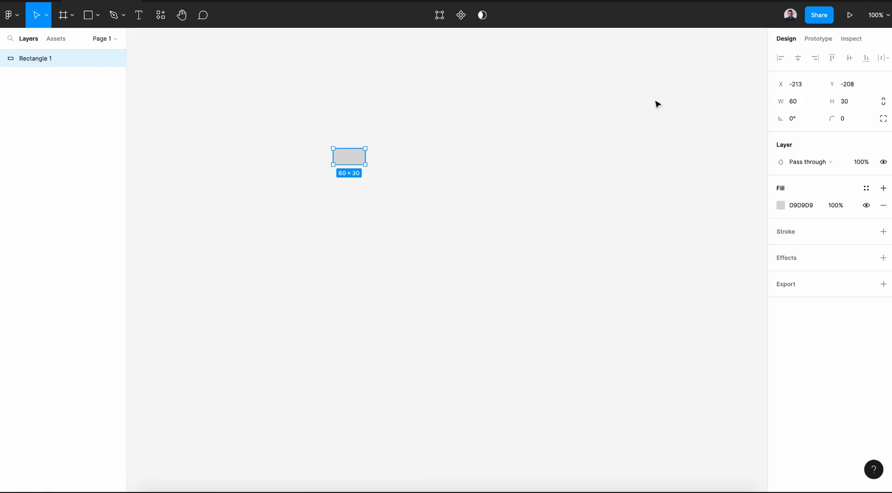
- Round the rectangle into a pill shape with a corner radius of 25
scroll(326, 184, up, 5)
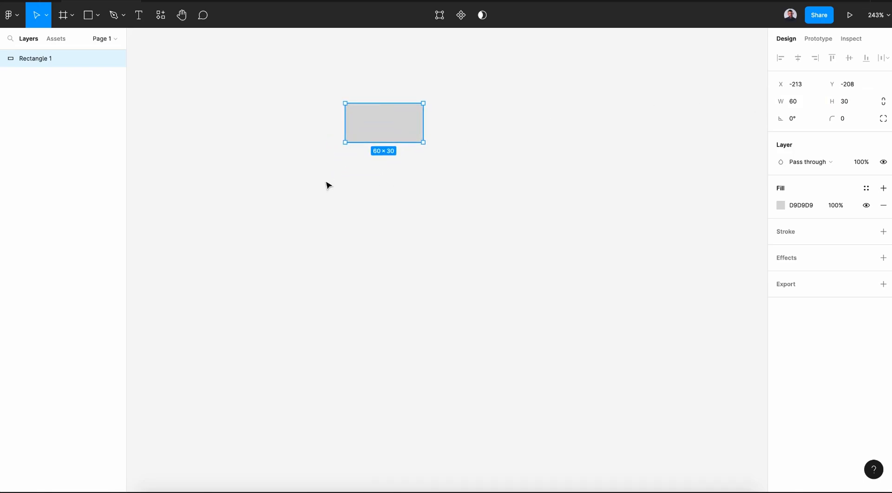
scroll(327, 185, up, 3)
mouse_move(832, 121)
mouse_down()
mouse_move(882, 122)
mouse_move(85, 116)
mouse_move(205, 123)
mouse_up()
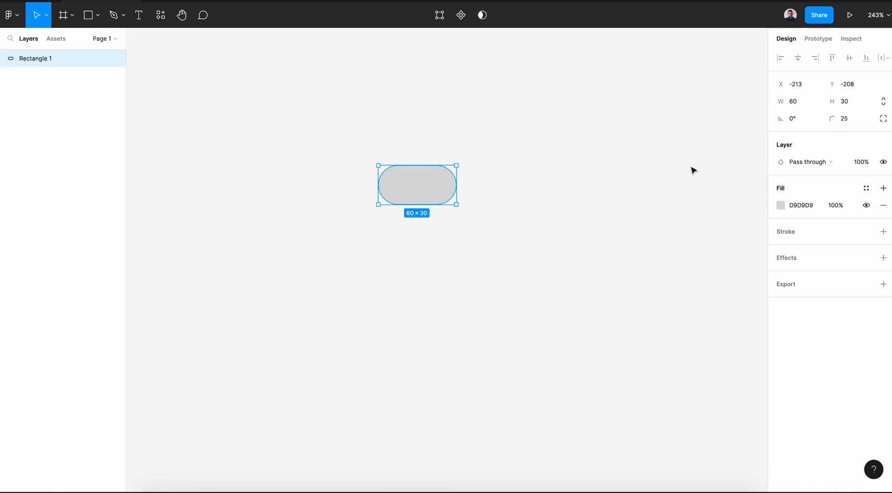
- Add an inside stroke to the pill shape with weight 2 and colour 898989
click(885, 235)
drag(836, 268, 835, 269)
click(780, 249)
mouse_move(665, 277)
mouse_down()
mouse_move(633, 275)
mouse_move(640, 281)
mouse_up()
click(758, 214)
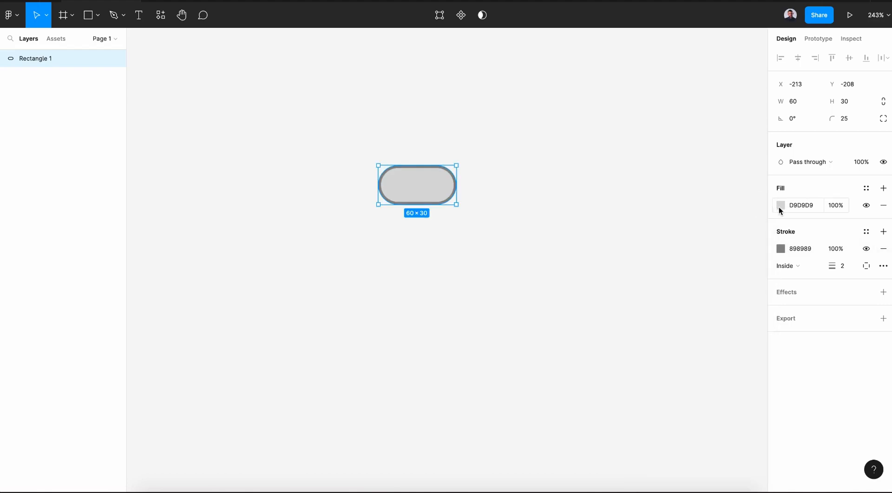
- Lighten the pill shape's fill colour to EEEEEE
click(779, 207)
drag(640, 237, 636, 234)
key(Escape)
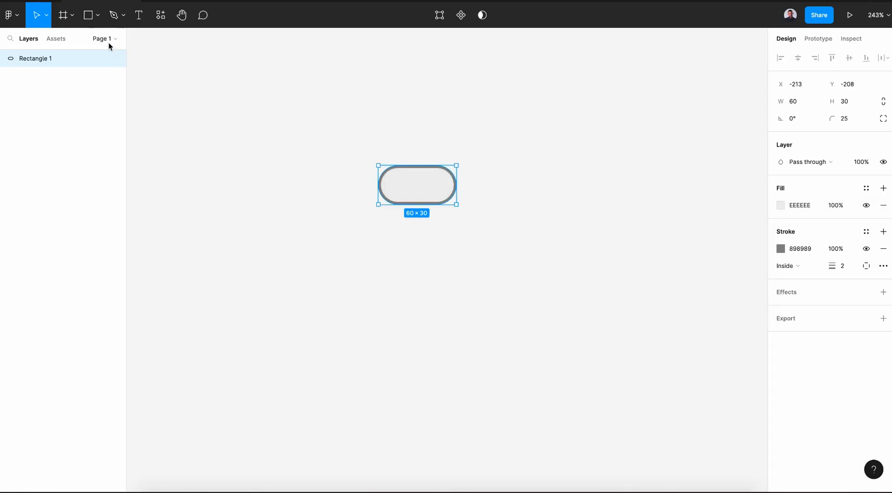
- Draw a 24 × 24 circle as the switch knob and position it inside the pill's left end at X -210, Y -205
click(97, 15)
click(98, 79)
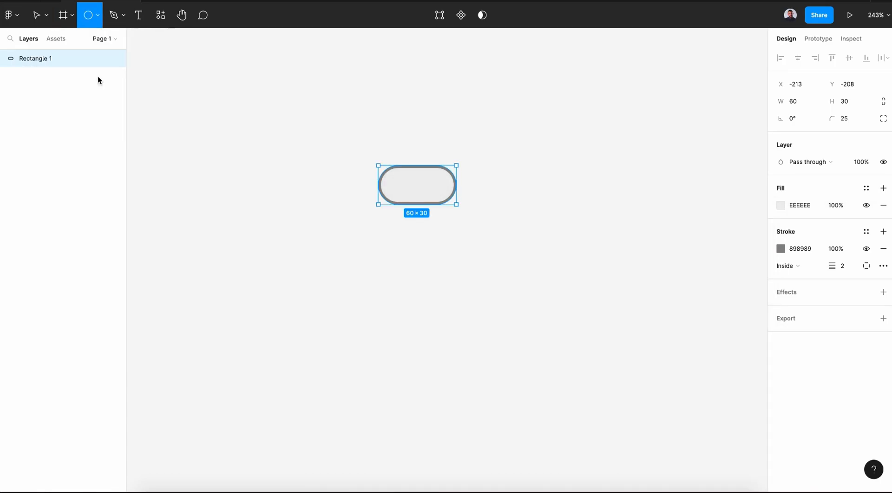
mouse_move(387, 171)
mouse_down()
mouse_move(416, 203)
mouse_move(402, 191)
mouse_up()
text(24)
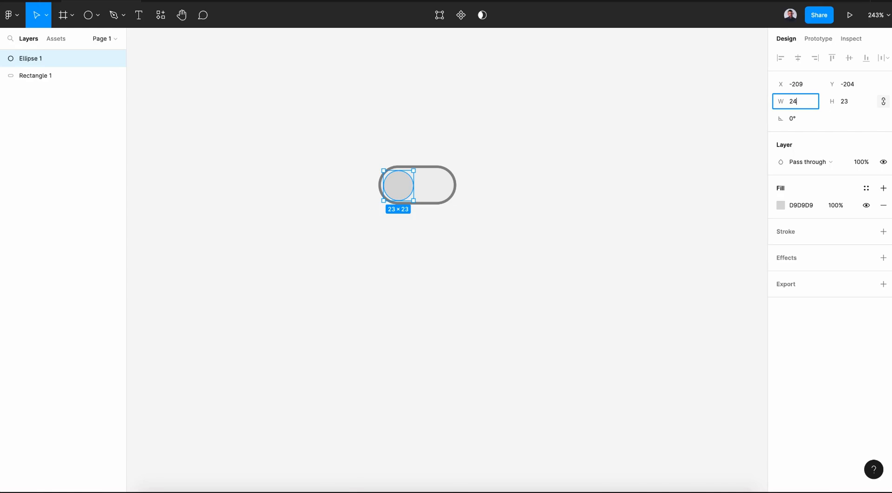
key(Return)
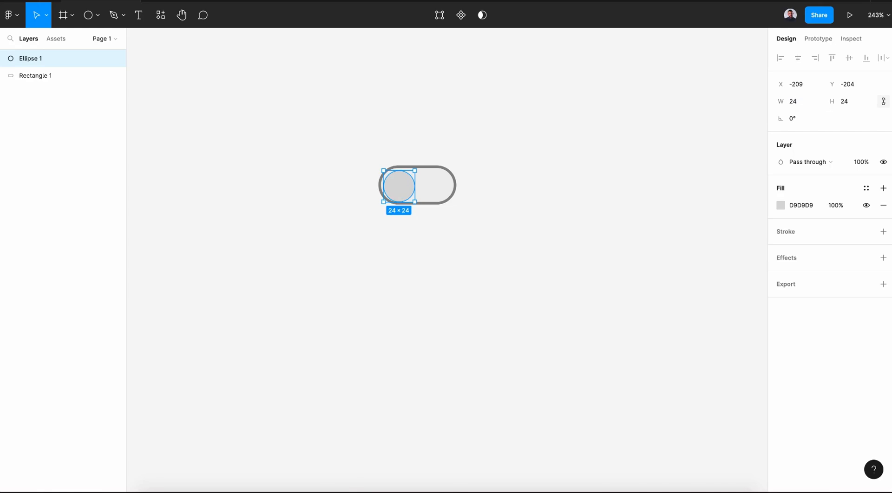
drag(399, 187, 398, 190)
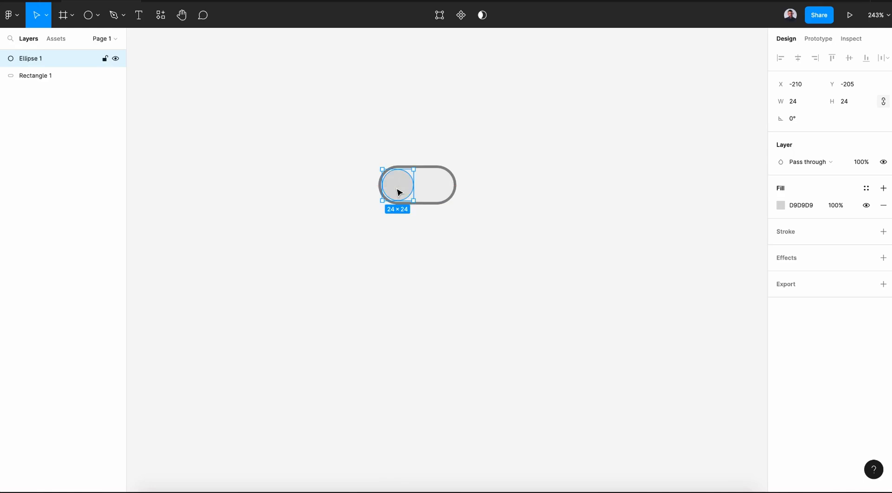
- Fill the knob circle with the pill outline's grey 898989 by sampling it with the eyedropper
click(781, 205)
click(654, 367)
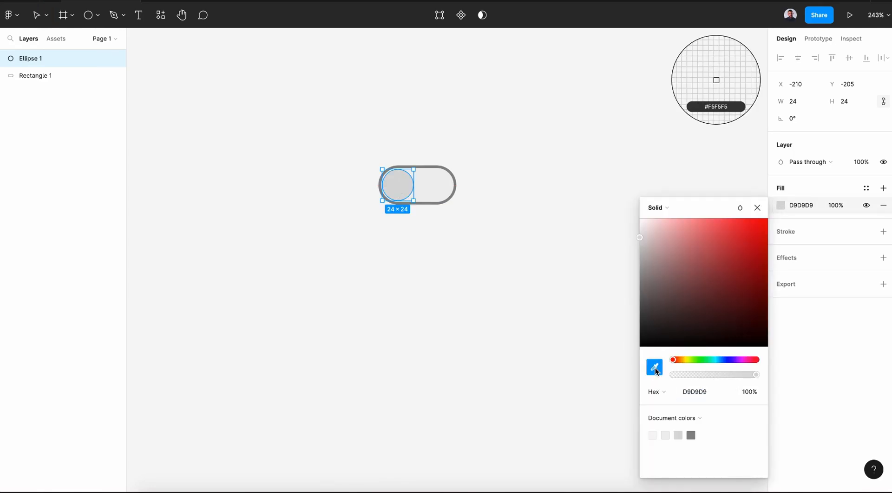
click(456, 172)
click(527, 230)
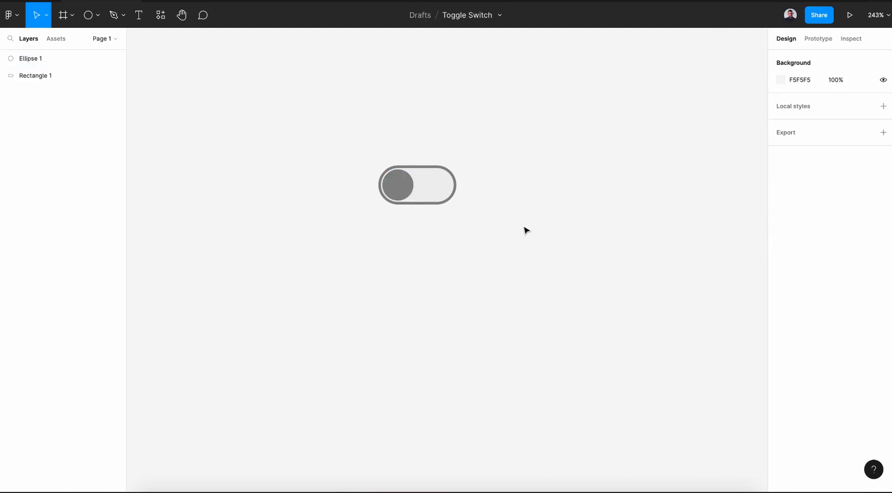
- Draw a 30 × 30 circle over the pill's left end and place it beneath the knob in the layer order
click(85, 14)
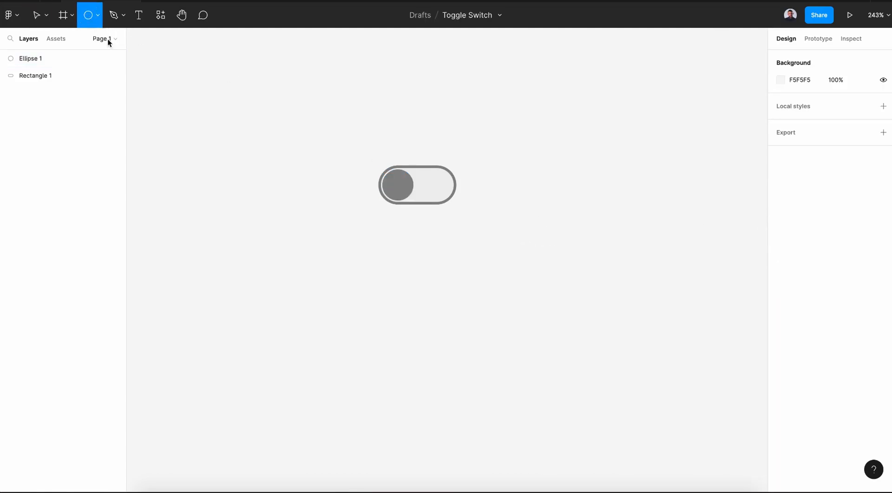
drag(377, 164, 413, 204)
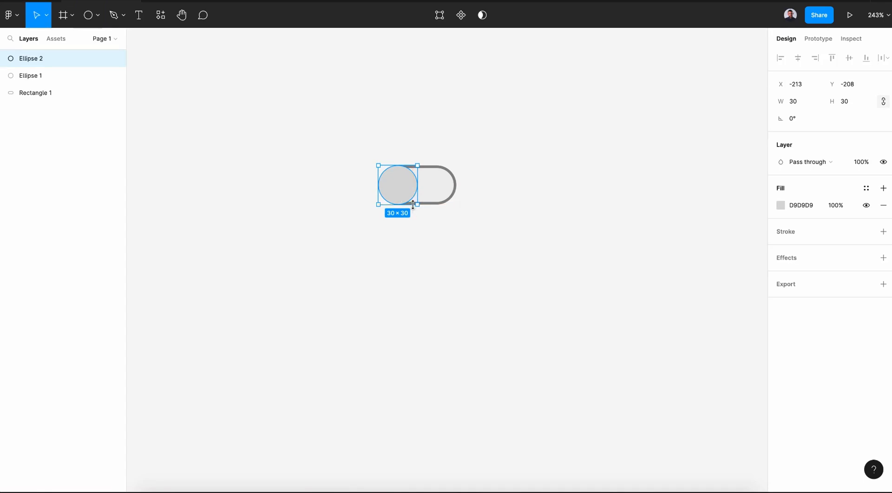
drag(40, 58, 48, 84)
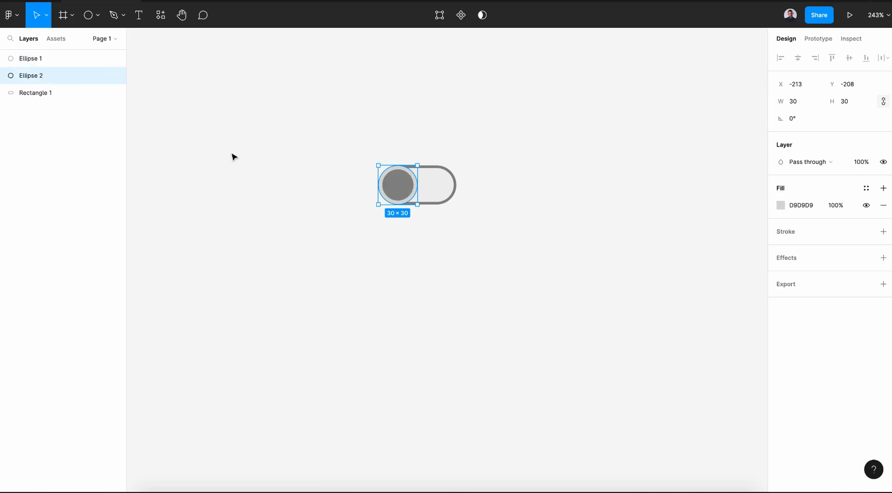
- Fill the 30 × 30 circle with the knob's grey 898989 by sampling it with the eyedropper
click(401, 188)
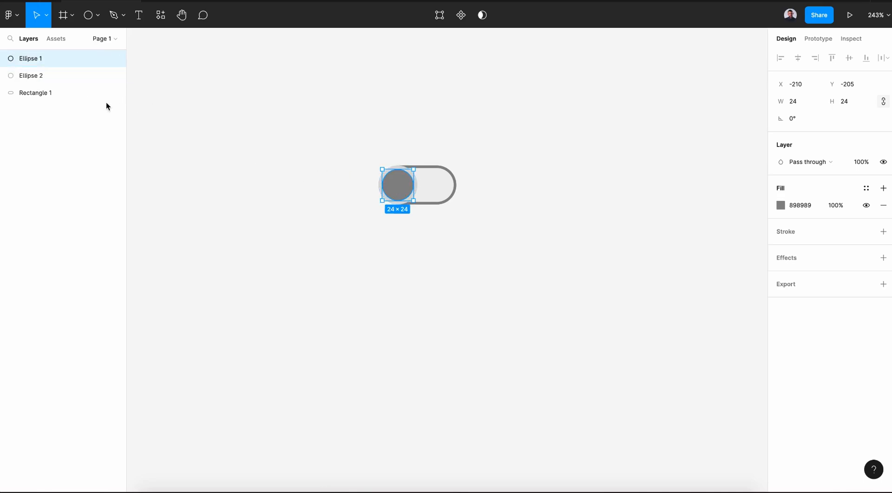
click(60, 81)
click(781, 205)
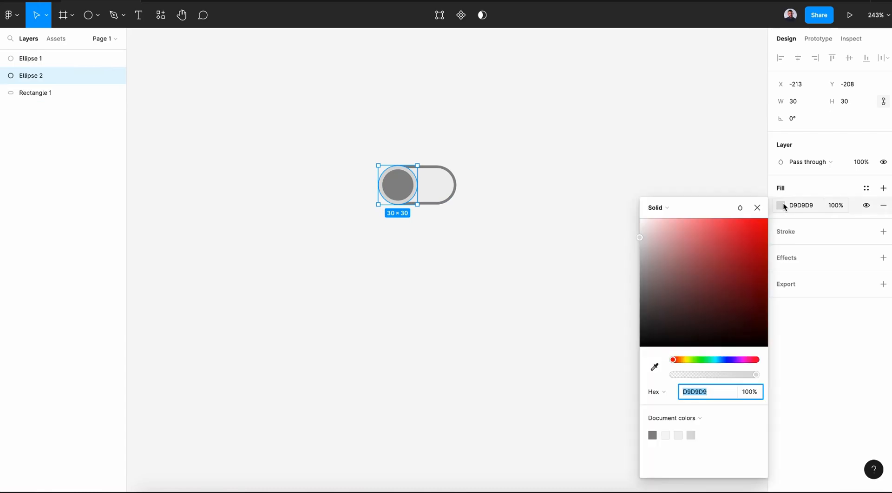
click(656, 367)
click(399, 186)
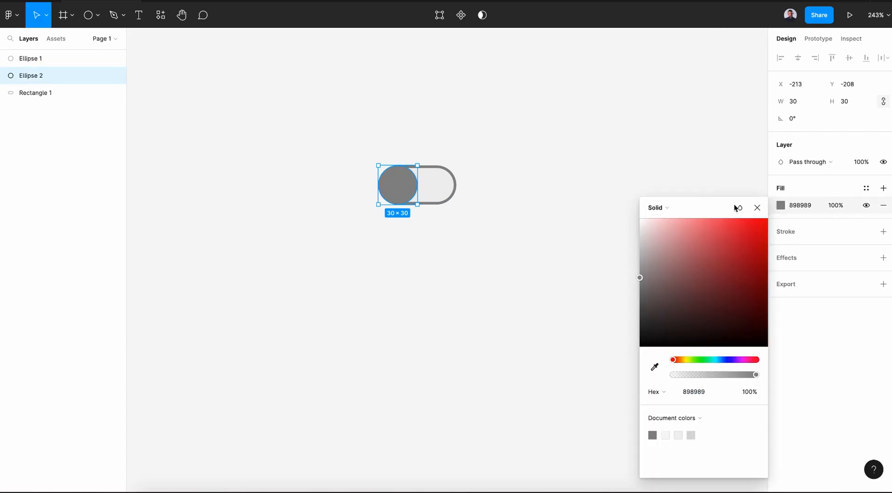
click(757, 207)
- Set the 30 × 30 circle's fill opacity to 20%
click(835, 208)
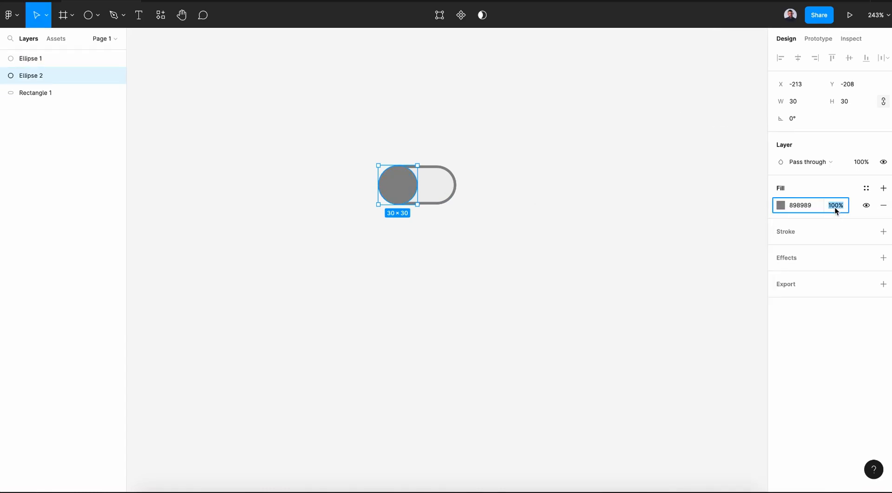
text(20)
key(Return)
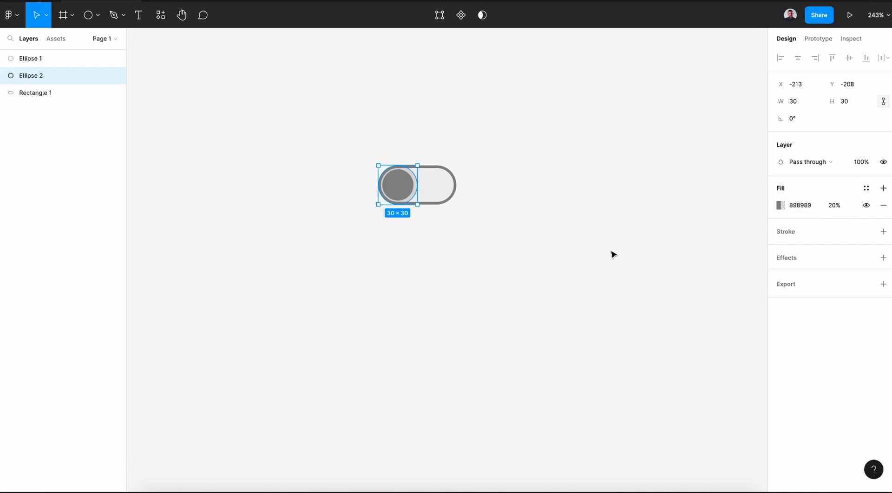
click(612, 254)
- Set the 30 × 30 circle's fill opacity to 30%
click(416, 188)
click(835, 205)
text(30)
key(Return)
- Enlarge the translucent circle to 40 × 40 and centre it behind the knob at X -218, Y -213
click(792, 104)
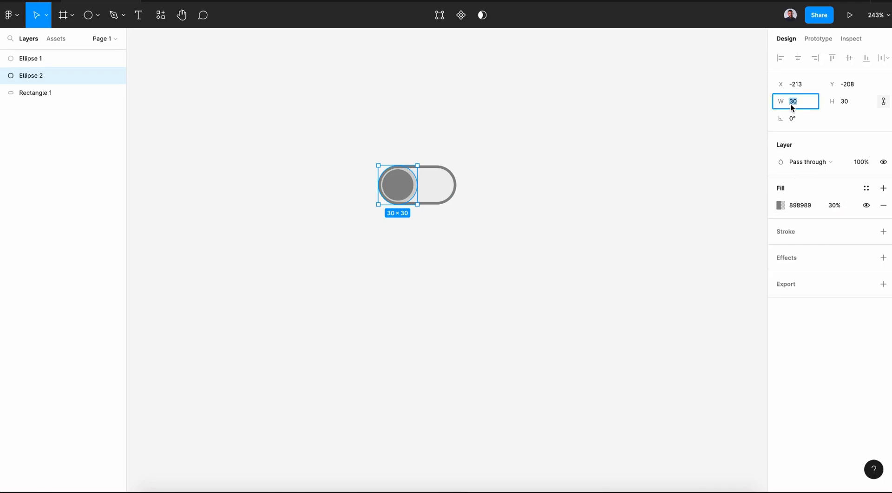
key(Return)
drag(419, 203, 412, 197)
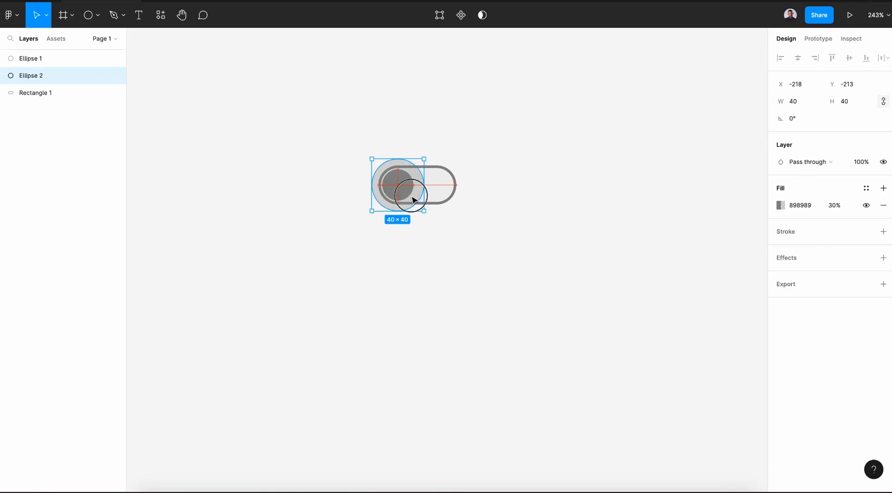
key(Escape)
click(430, 277)
- Turn the pill and both circles into a single component and add a second variant to it
drag(302, 122, 498, 263)
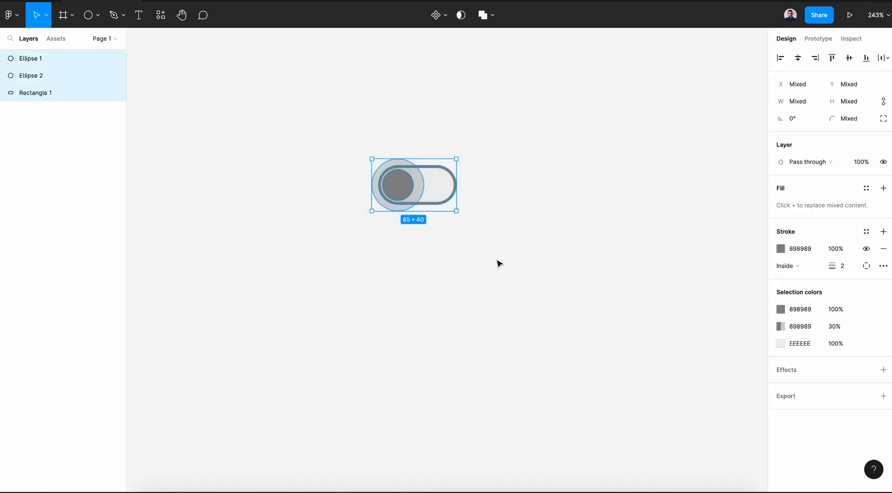
click(444, 15)
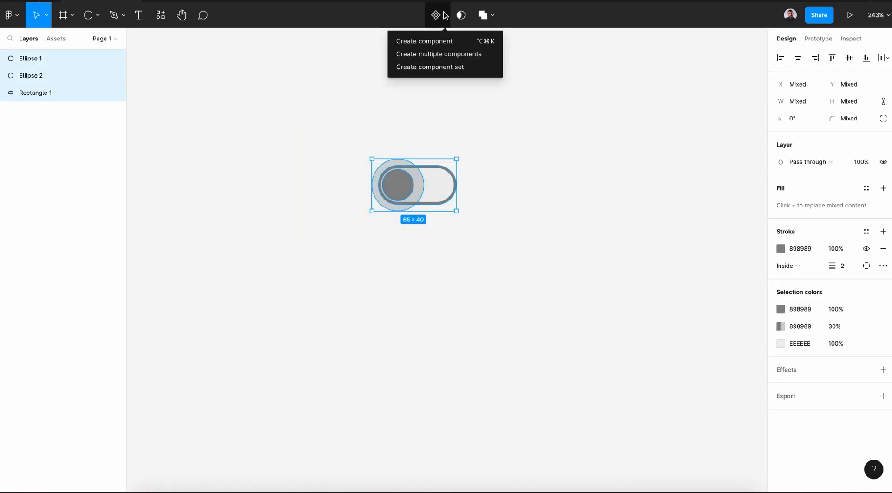
click(418, 35)
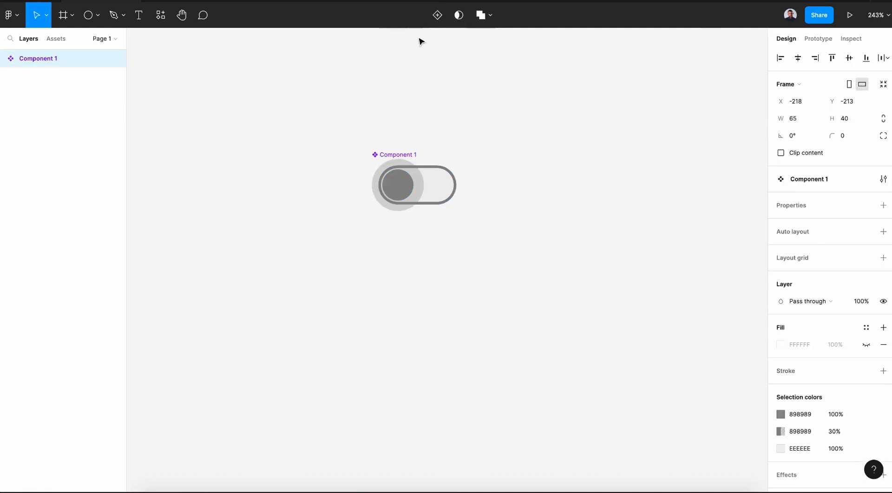
click(438, 16)
- Rename the component set as Toggle Switch
click(46, 61)
double_click(46, 61)
text(Toggle Switch)
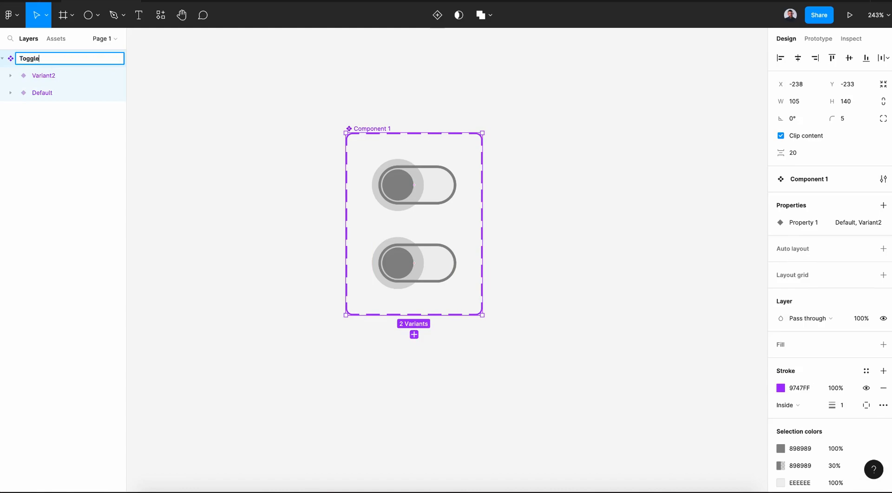
key(Return)
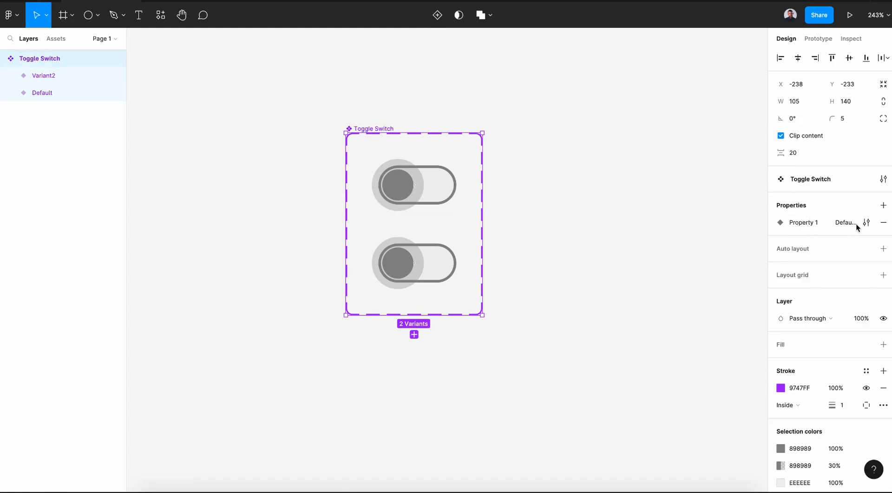
- Rename the component set's existing variant property as Style and add another variant property named States
click(867, 223)
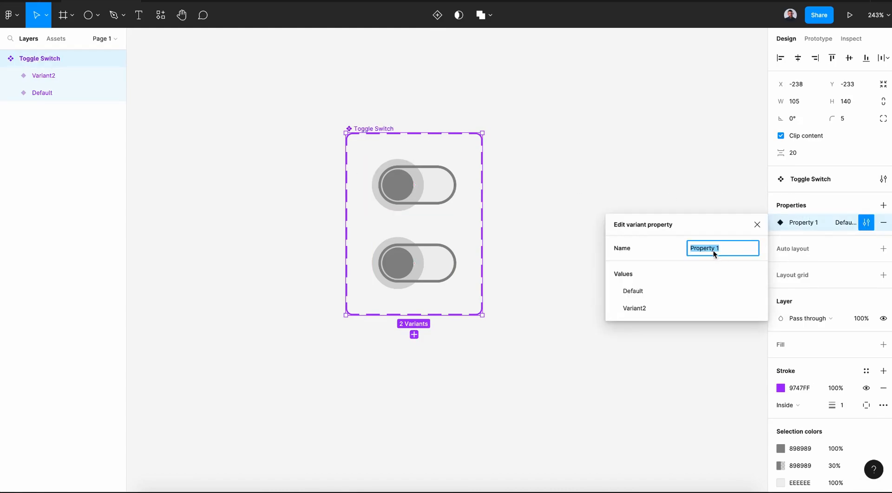
text(Style)
key(Return)
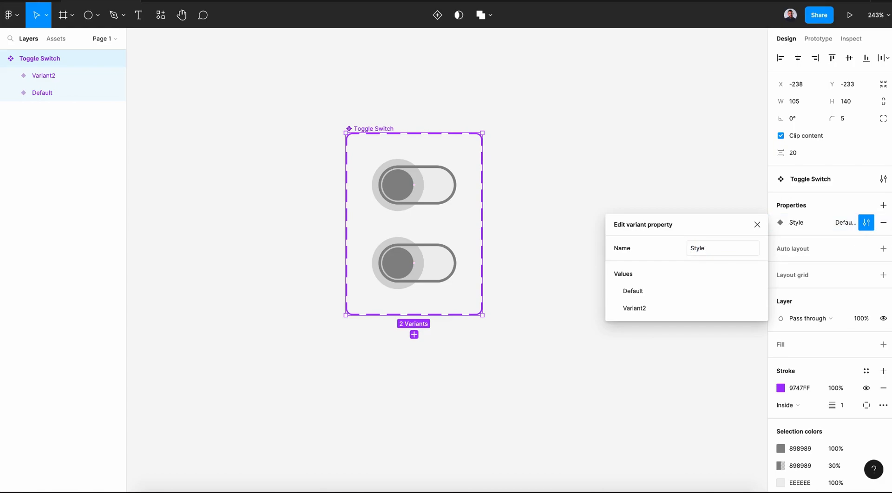
click(882, 206)
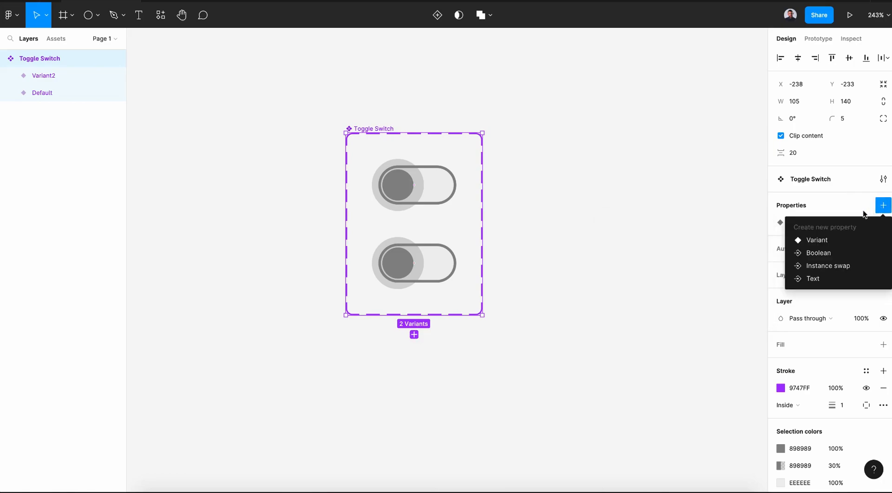
click(839, 236)
text(States)
key(Return)
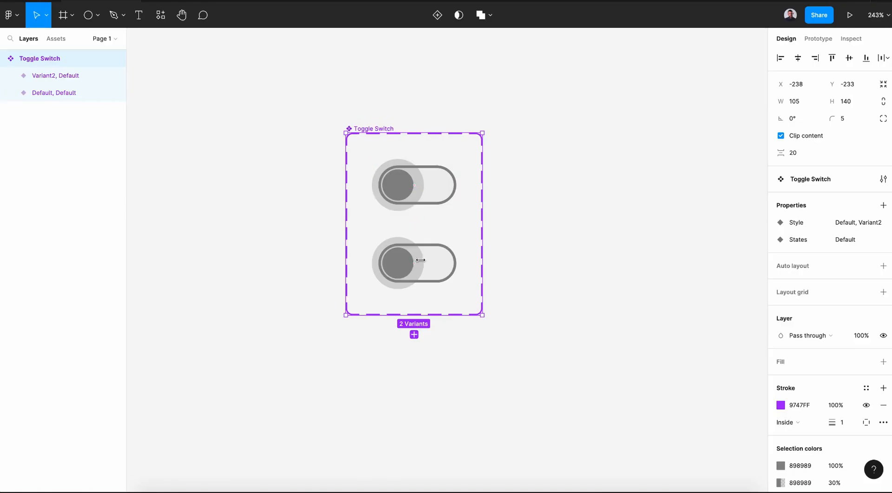
- Hide the translucent 40 × 40 circle in both variants
click(386, 208)
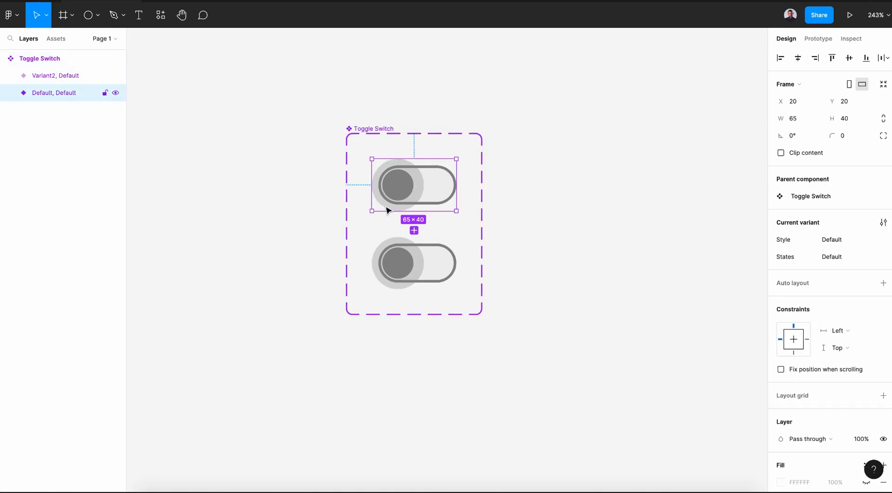
click(399, 209)
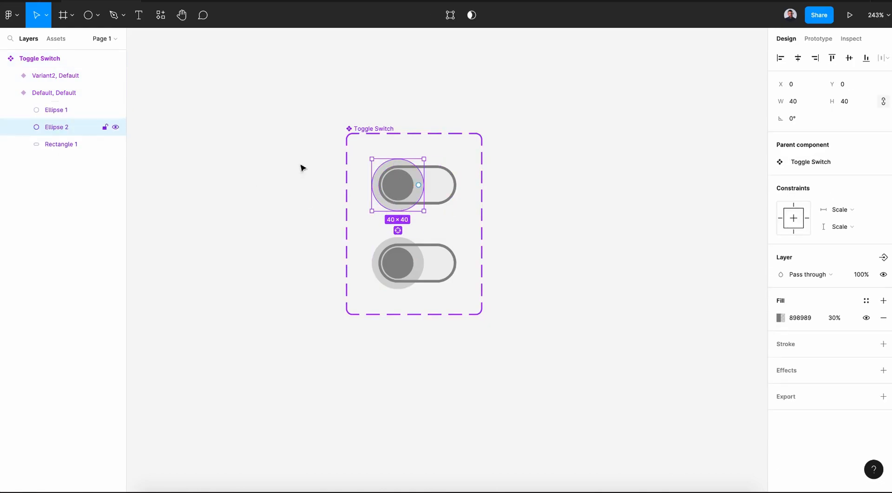
click(116, 127)
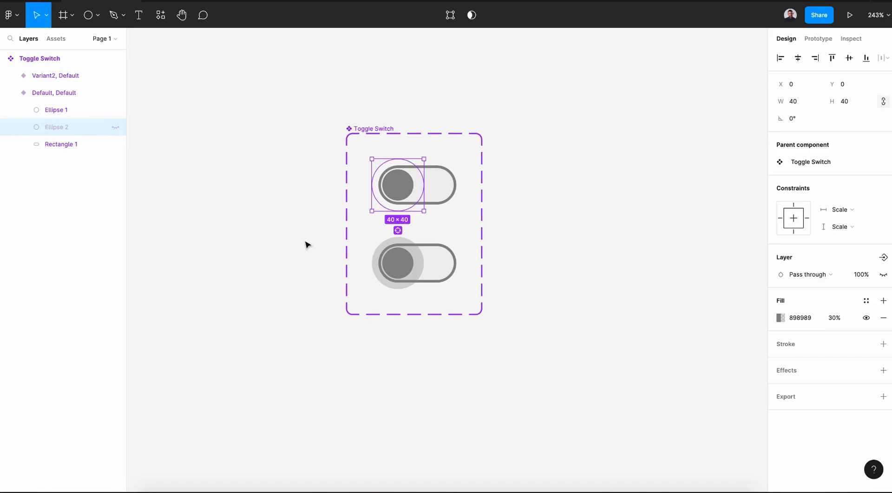
click(389, 278)
click(390, 284)
click(115, 110)
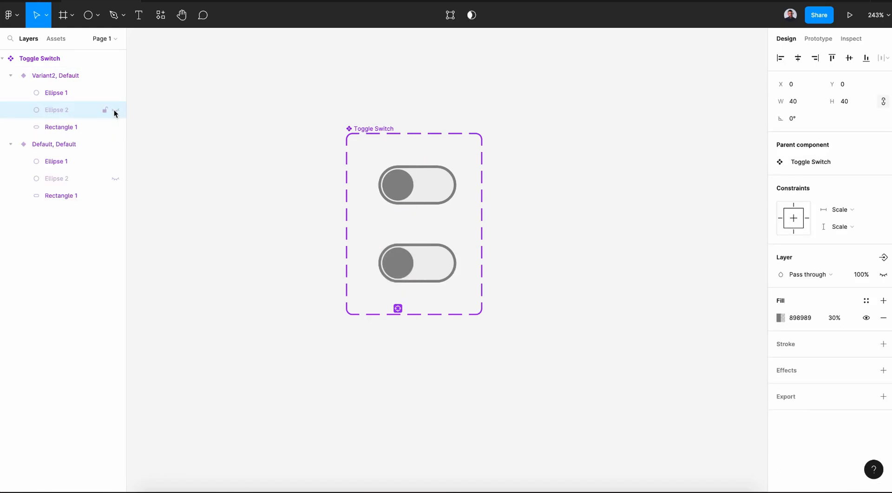
- Move the second variant's knob to the pill's right end at X 38 and fill it with white FFFFFF
click(415, 266)
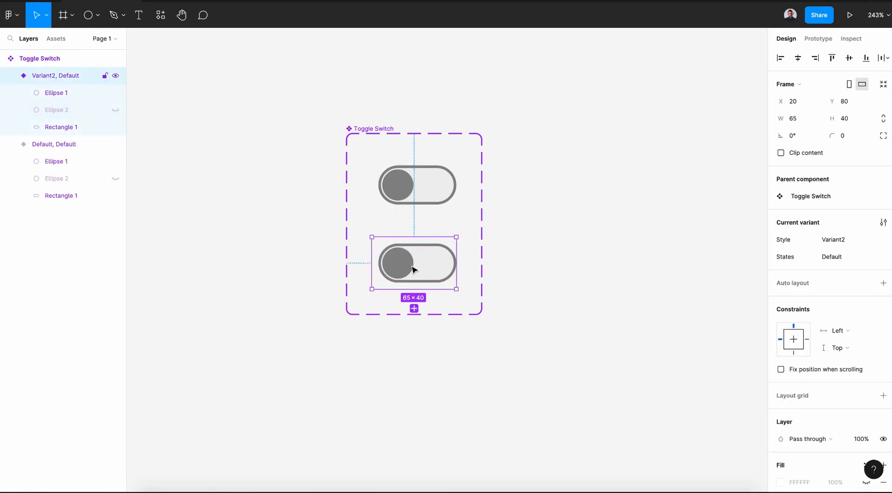
double_click(406, 269)
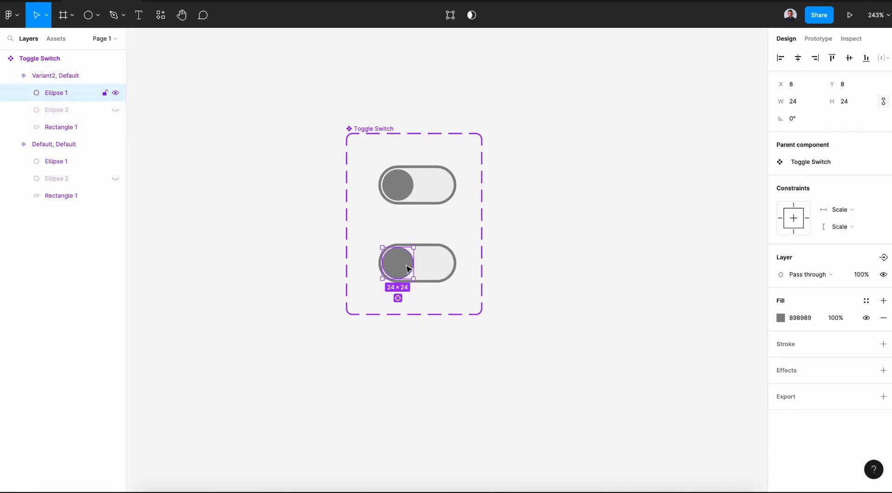
key(shift+Right)
key(shift+Right)
key(shift+Right)
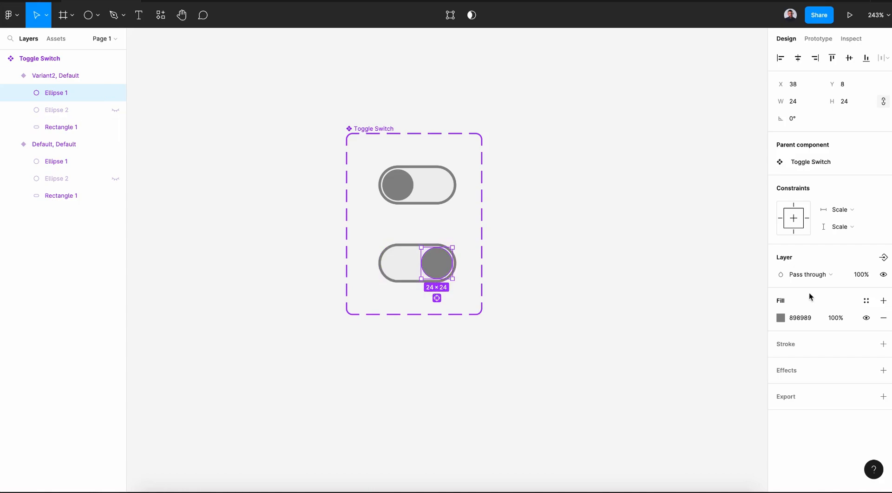
click(780, 318)
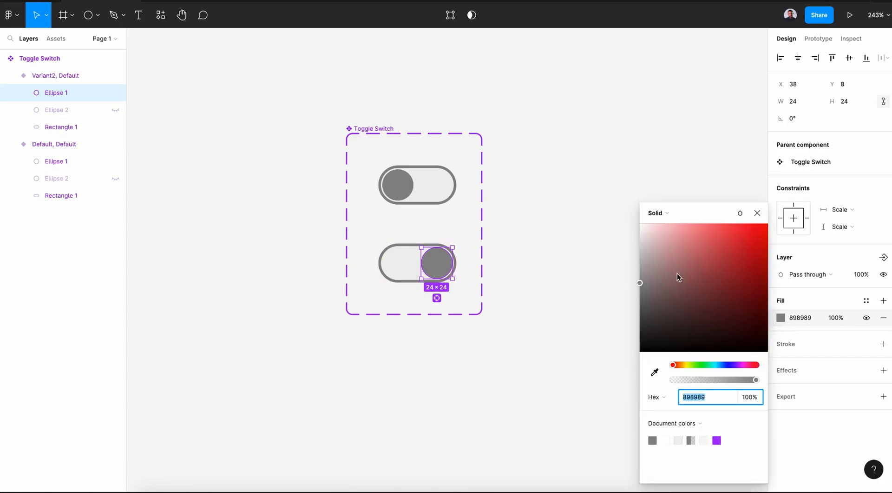
drag(699, 366, 713, 367)
drag(697, 242, 627, 205)
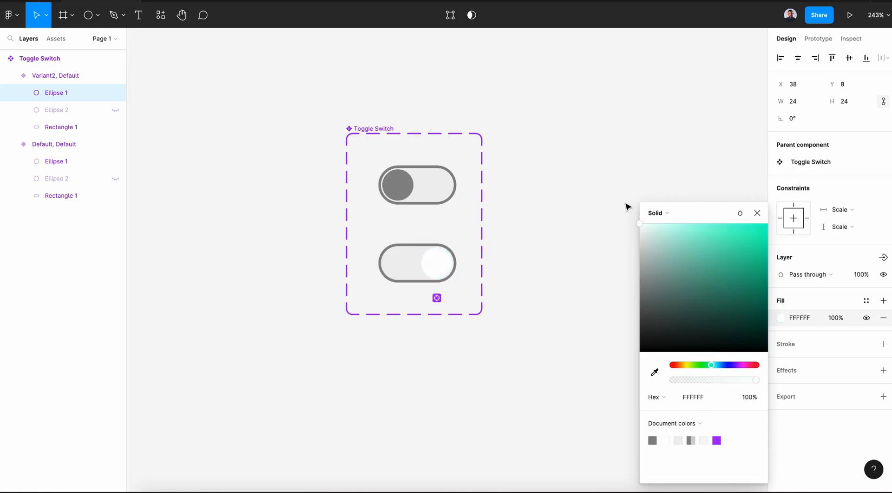
- Fill the second variant's pill with blue 1AB0F0 and match its stroke to that blue with the eyedropper
click(401, 262)
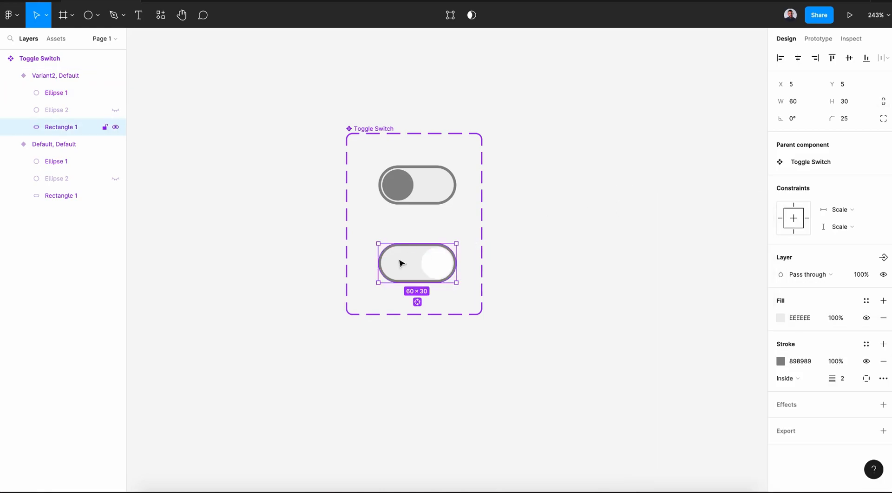
click(781, 318)
drag(694, 365, 718, 367)
click(753, 231)
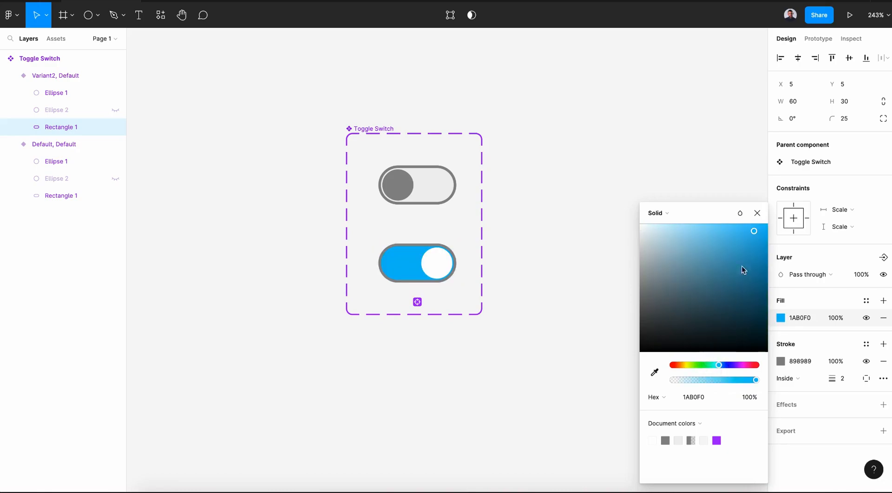
click(757, 213)
click(780, 361)
click(654, 371)
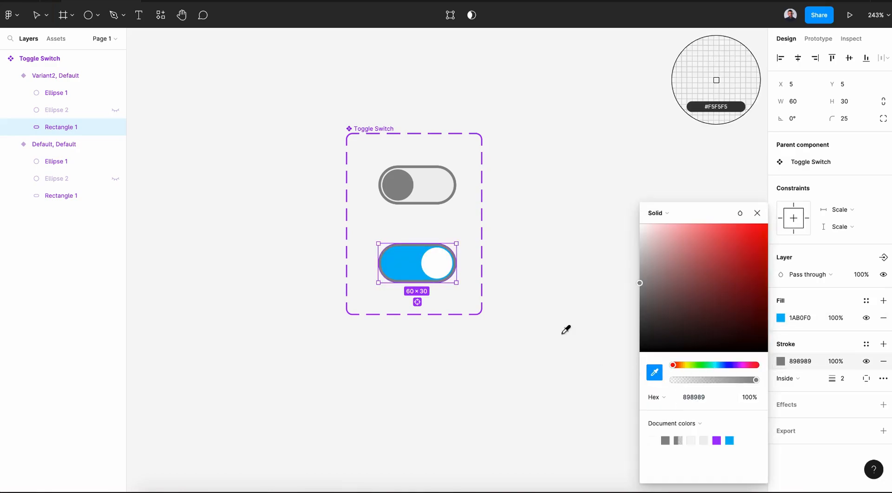
click(409, 263)
click(758, 213)
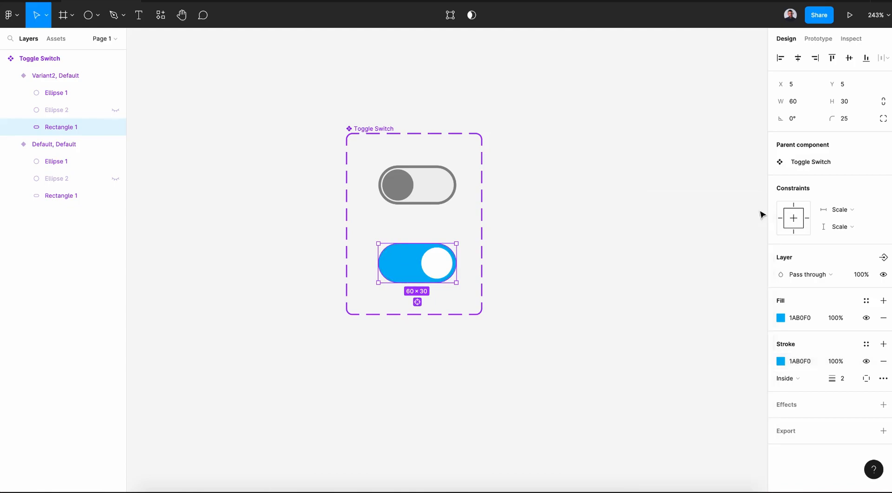
- Set the blue variant's Style value to Active
click(428, 265)
click(834, 260)
click(841, 239)
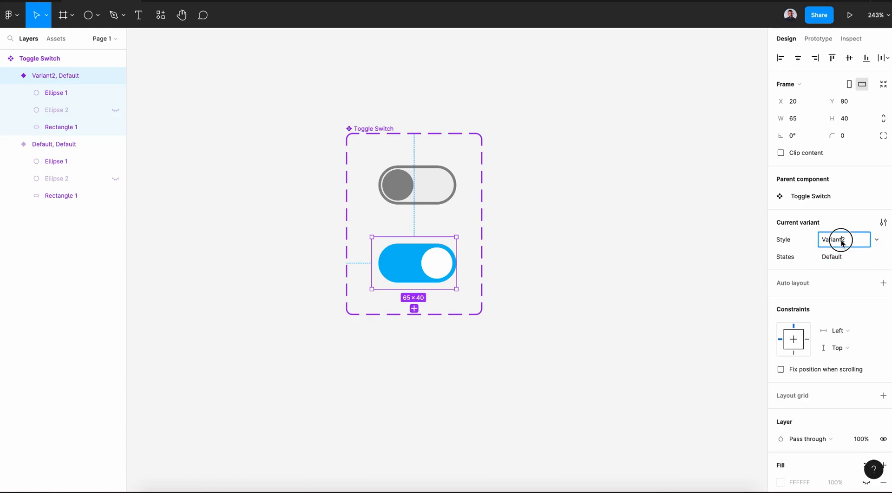
text(Acti)
text(ve)
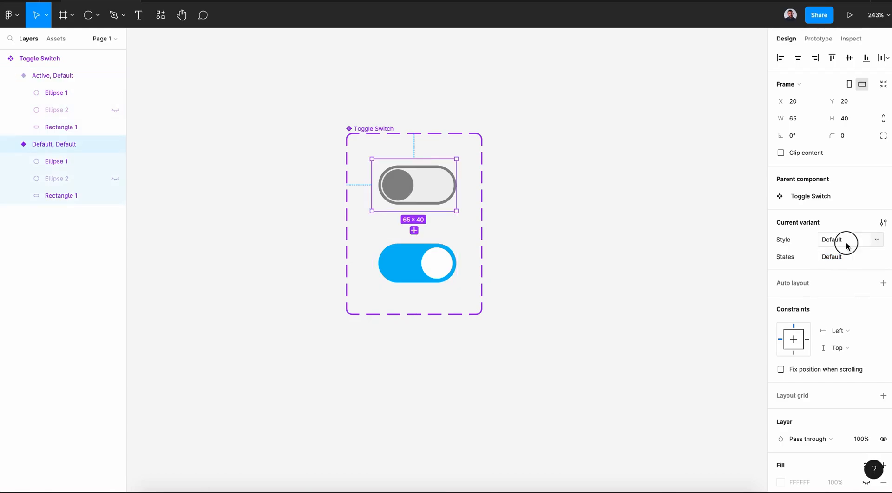
- Set the grey variant's Style value to Unselected
click(846, 243)
text(Unselected)
key(Return)
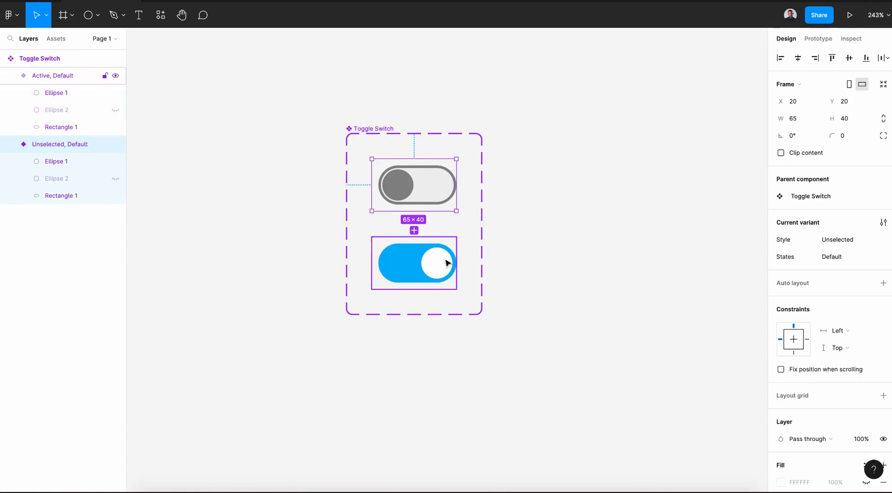
- Set the blue variant's Style value to Selected
click(417, 263)
click(835, 240)
text(S)
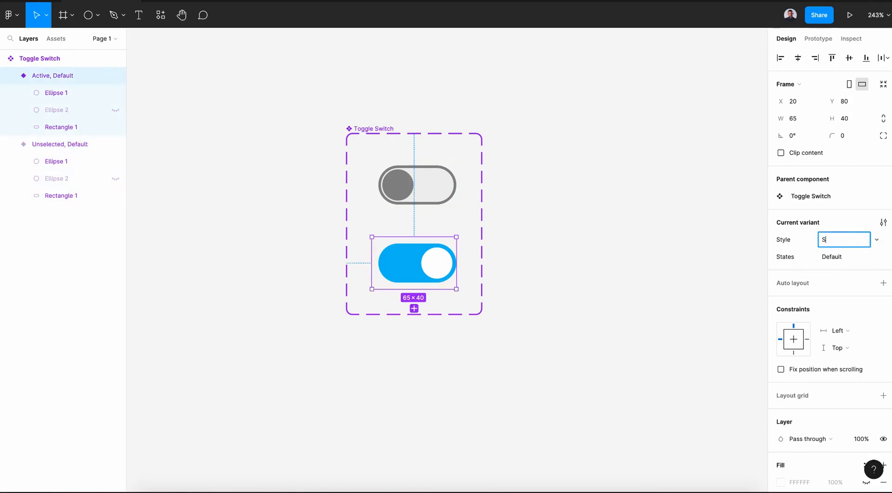
key(Return)
click(418, 185)
click(828, 244)
click(530, 286)
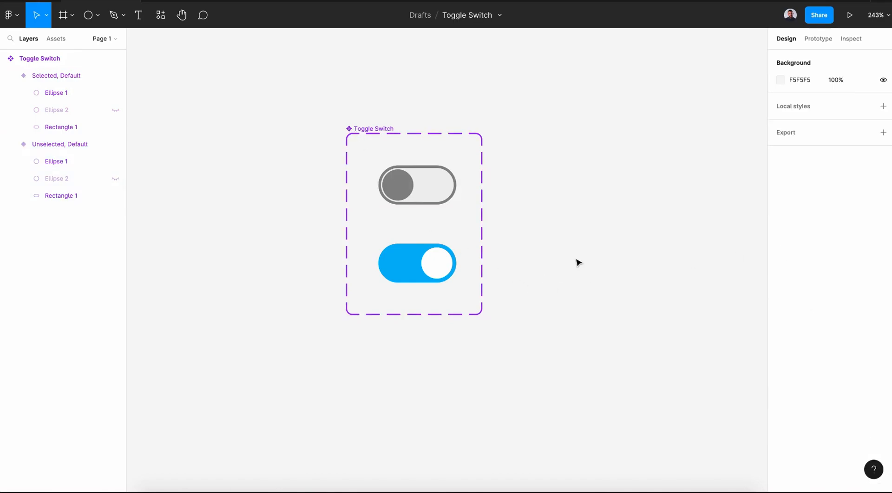
- Widen the Toggle Switch component set frame to about 291 px to make room for more variants
click(375, 124)
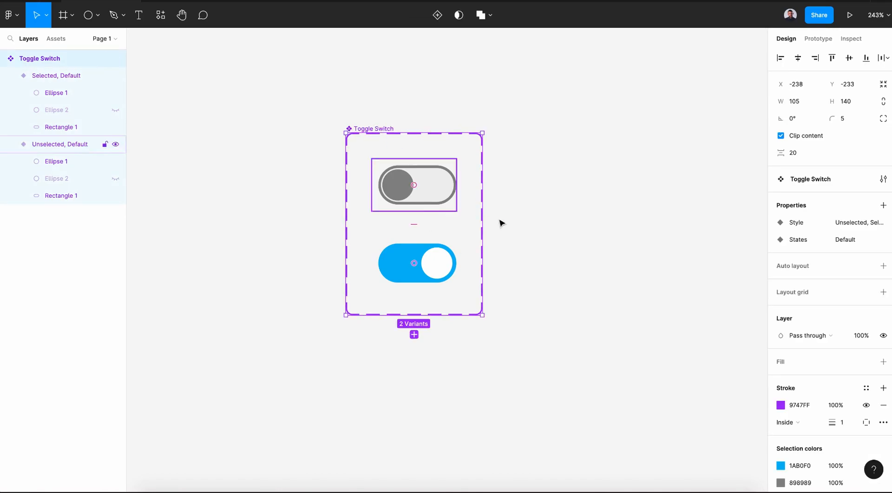
drag(482, 218, 725, 236)
click(635, 236)
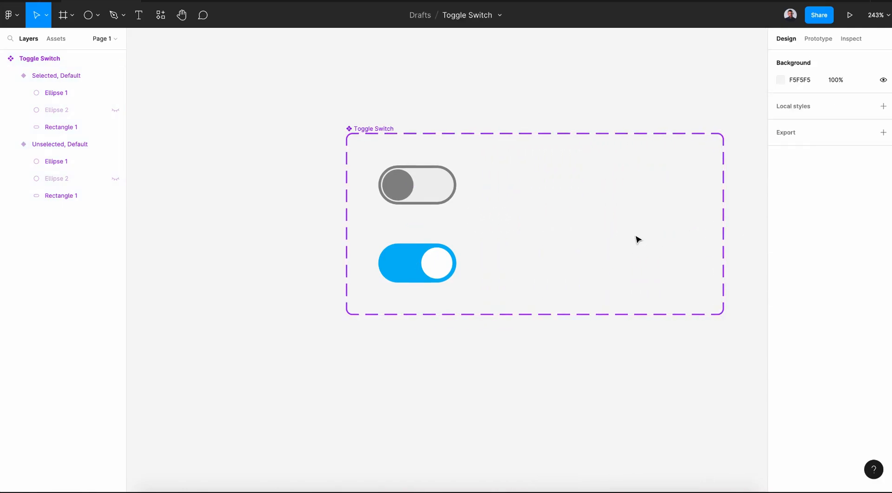
- Add a variant copied from the grey Unselected toggle, place it beside the original in the same row, and show its Ellipse 2
click(431, 197)
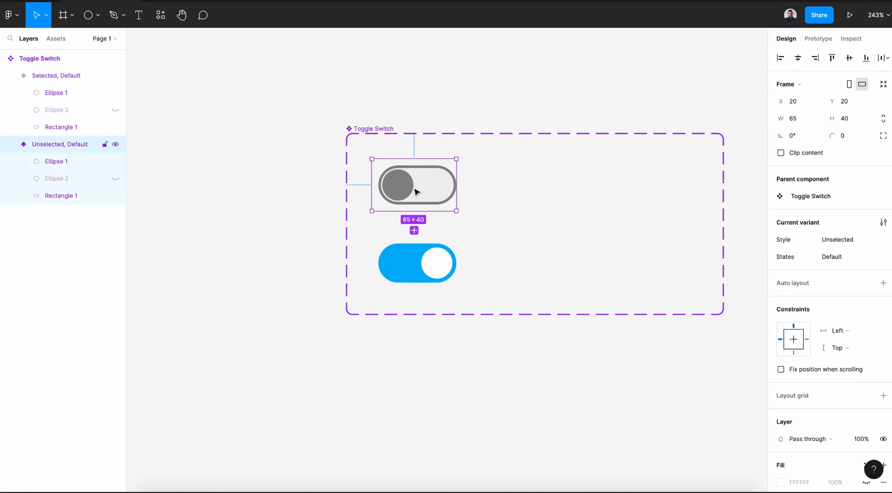
click(414, 230)
drag(403, 334, 534, 188)
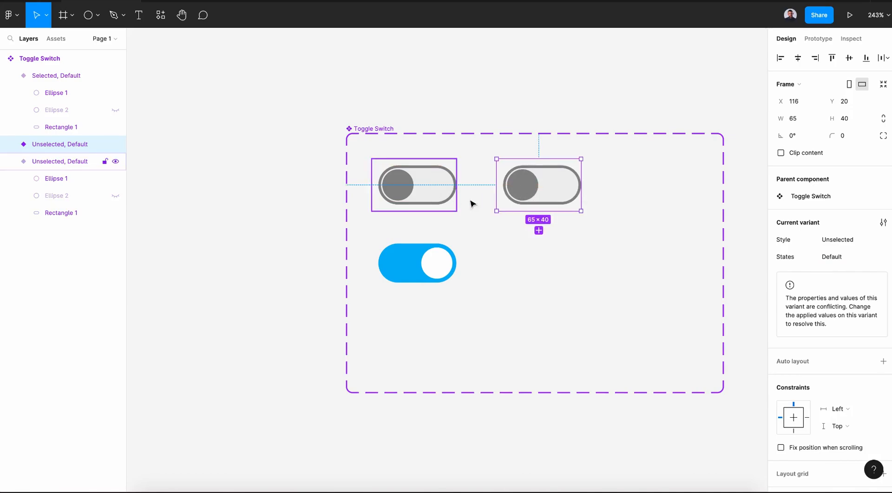
double_click(523, 185)
click(115, 179)
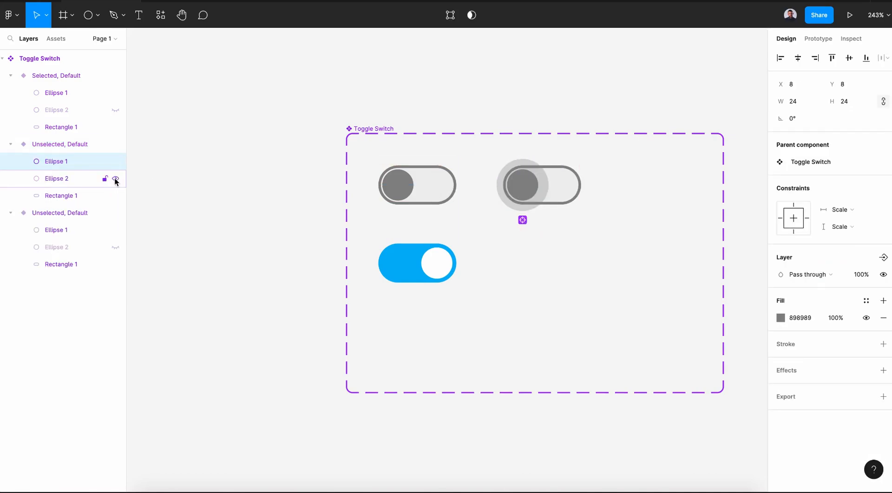
- Set the States value of the second grey variant to Hovered
click(569, 183)
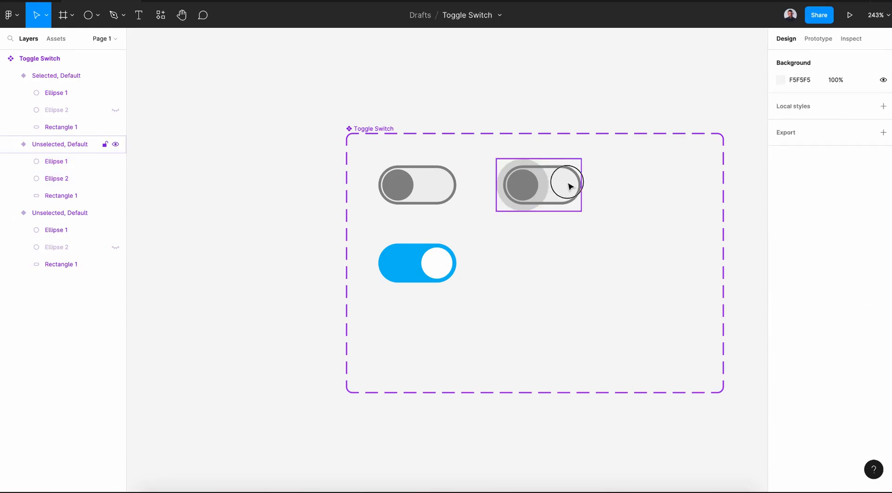
click(835, 259)
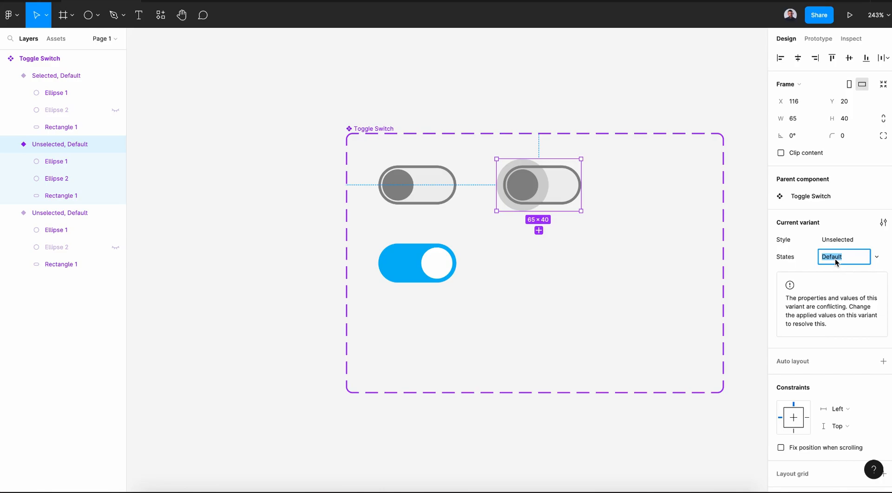
text(Hovered)
key(Return)
- Add a third grey variant beside the hovered one and set its Ellipse 2 fill opacity to 50%
click(539, 231)
drag(539, 216, 644, 207)
double_click(643, 207)
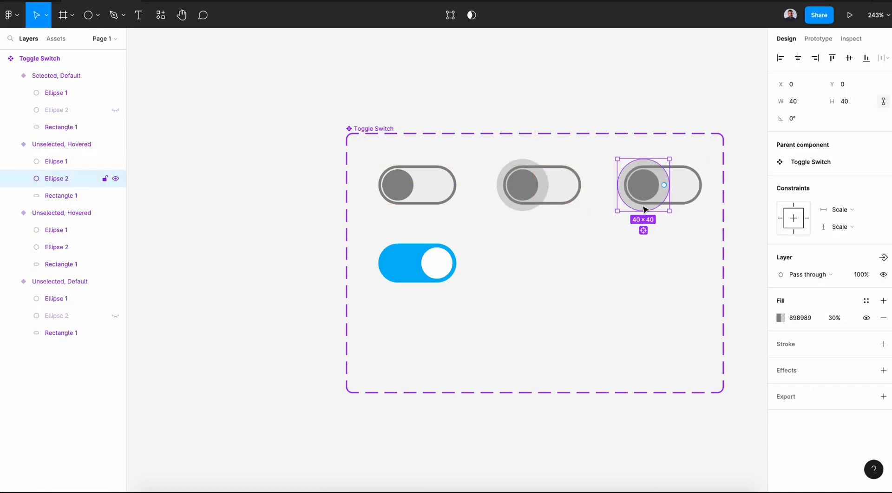
click(832, 320)
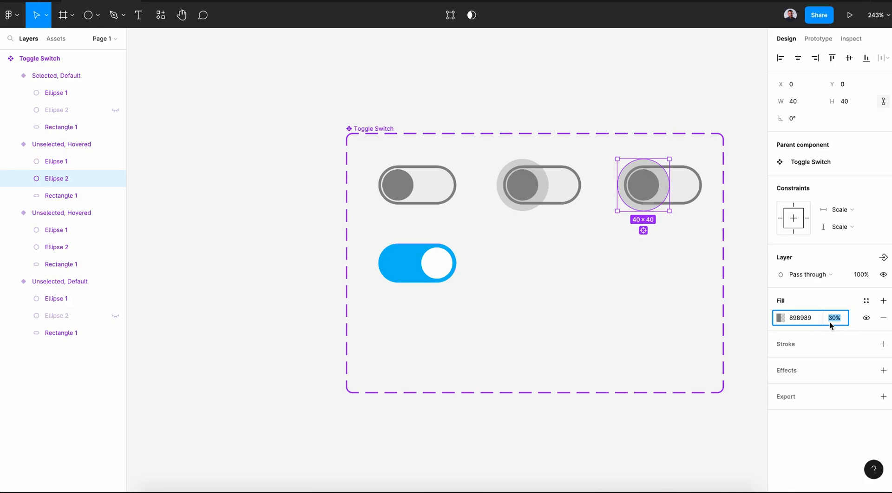
text(50)
key(Return)
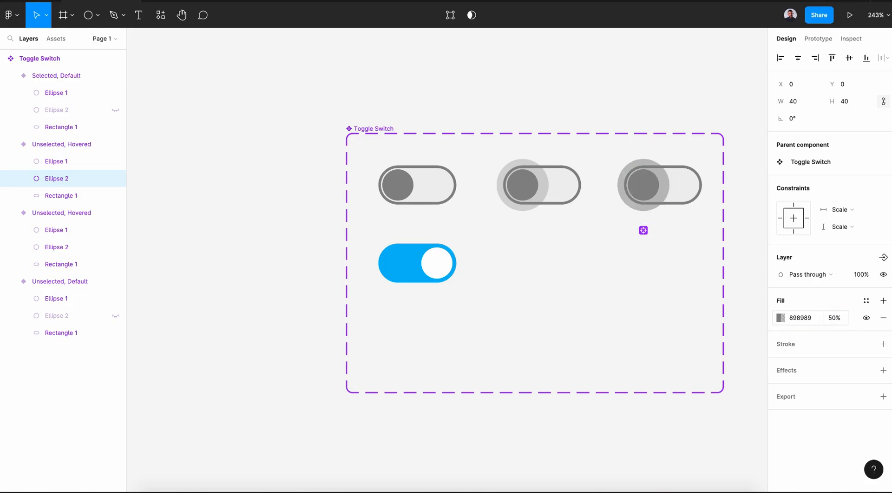
- Set the States value of the third grey variant to Pressed
key(Escape)
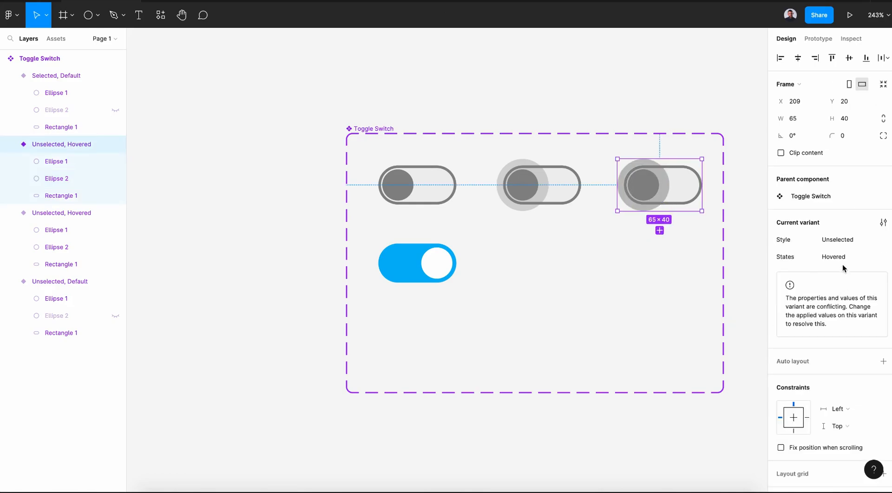
click(829, 256)
text(Presse)
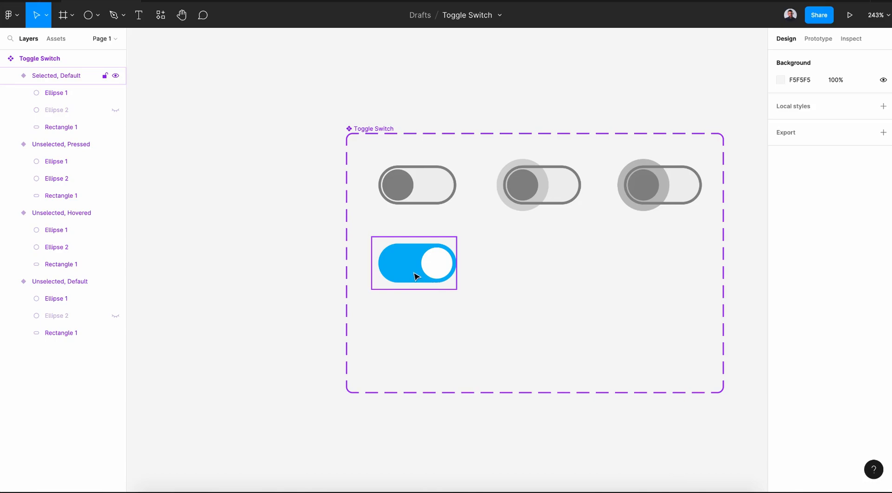
- Add a variant copied from the blue Selected toggle, place it beside the original, and show its Ellipse 2
click(415, 275)
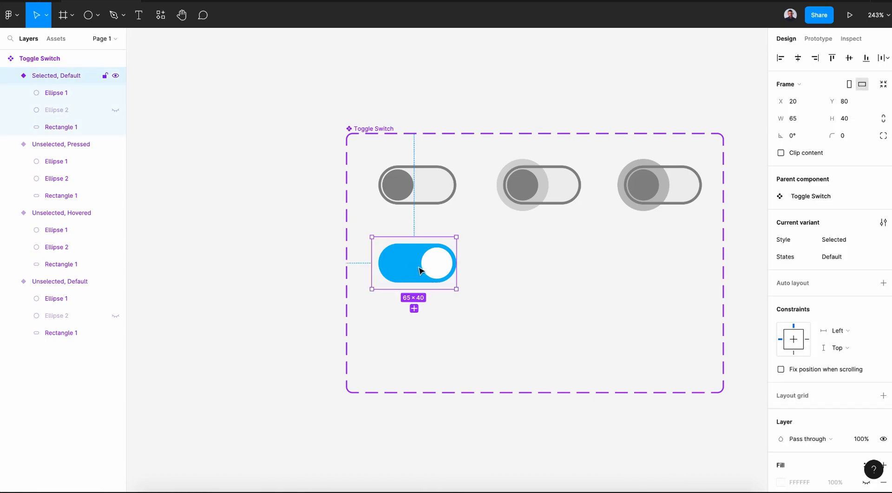
click(414, 308)
drag(464, 295, 570, 268)
click(11, 76)
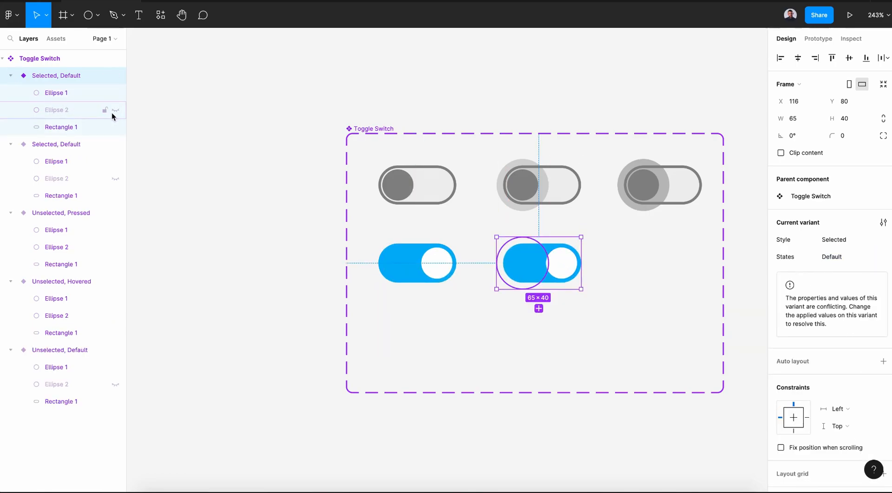
click(116, 110)
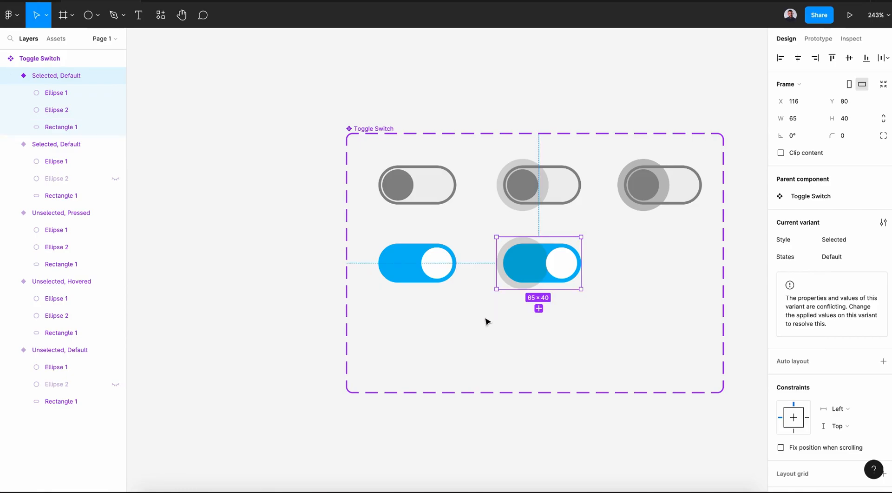
- Move Ellipse 2 of the second blue variant to X 30, centring it around the white knob
double_click(510, 271)
key(shift+Right)
key(shift+Right)
key(shift+Right)
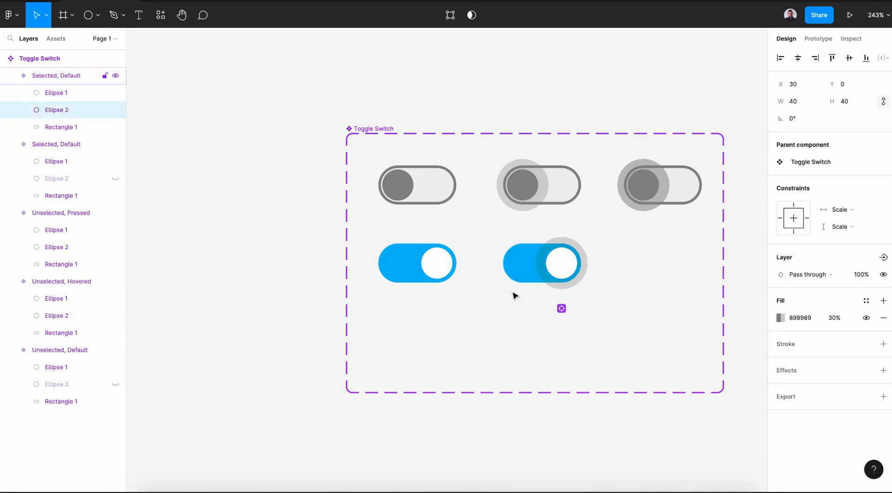
- Fill Ellipse 2 of the second blue variant with the document blue 1AB0F0 at 30% opacity
click(780, 318)
click(655, 372)
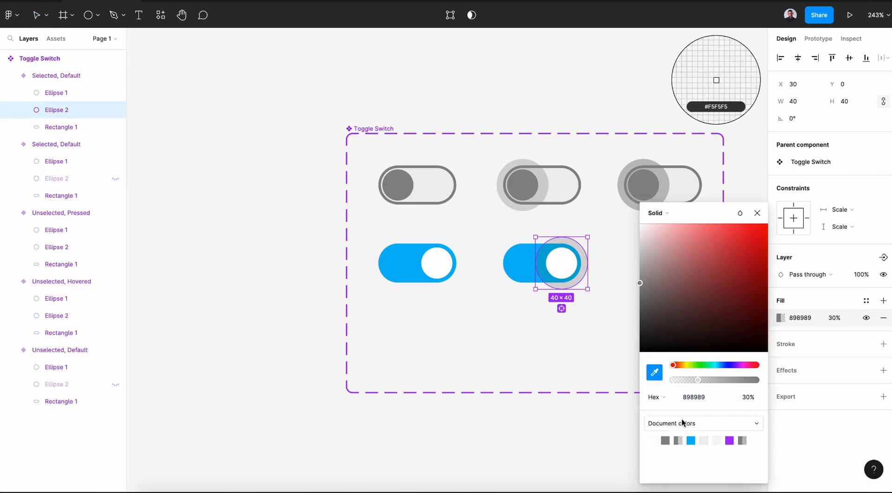
click(692, 440)
click(833, 318)
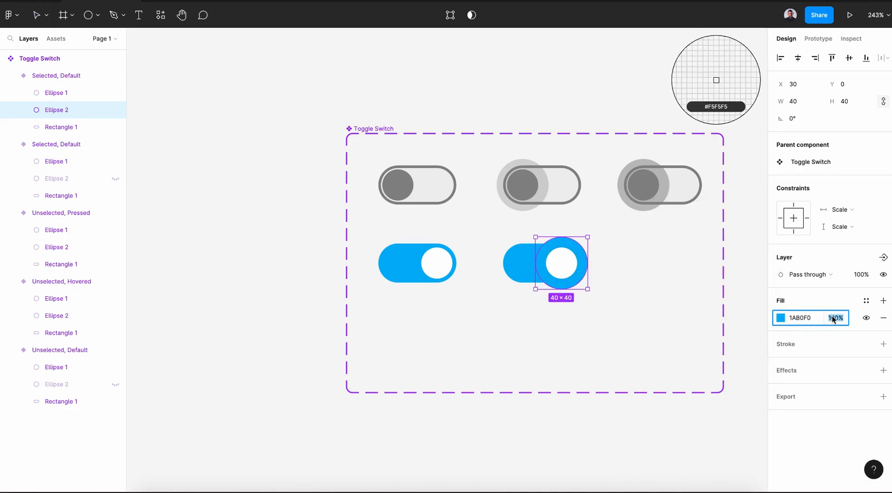
text(30)
key(Return)
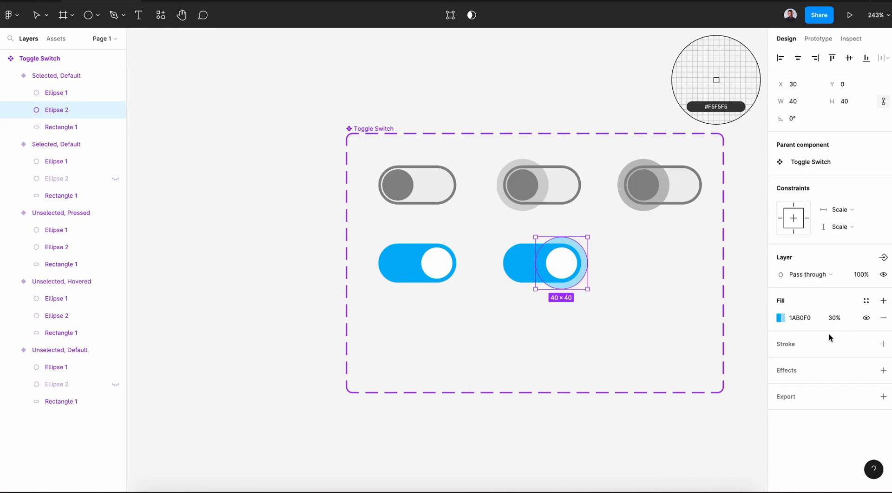
click(687, 307)
key(ctrl+z)
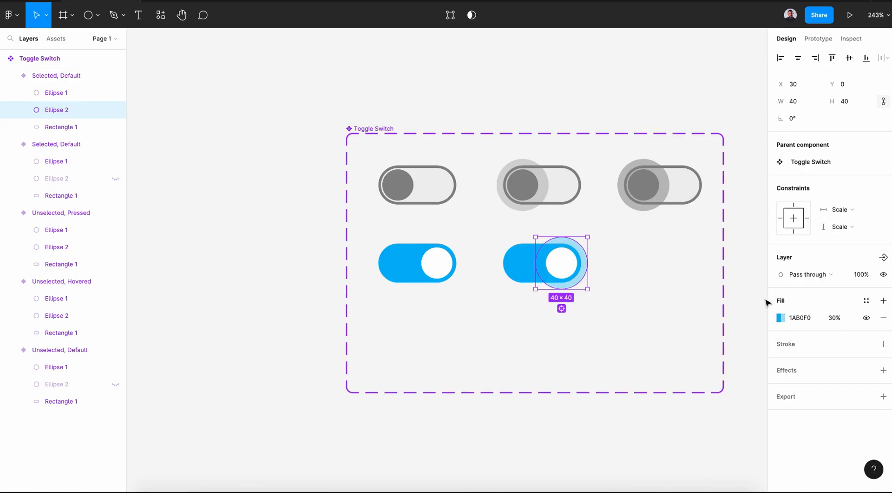
- Set the States value of the second blue variant to Hovered
key(Escape)
click(841, 256)
text(Hovered)
key(Return)
- Add a third blue variant from the hovered one and place it beneath the grey Pressed variant
click(539, 308)
drag(552, 288, 657, 281)
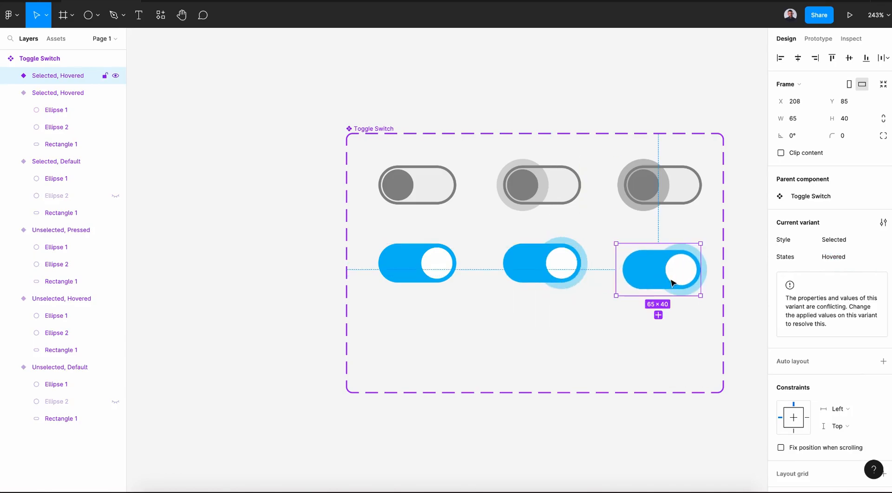
click(691, 311)
- Set the States value of the third blue variant to Focused
click(674, 269)
click(837, 258)
text(F)
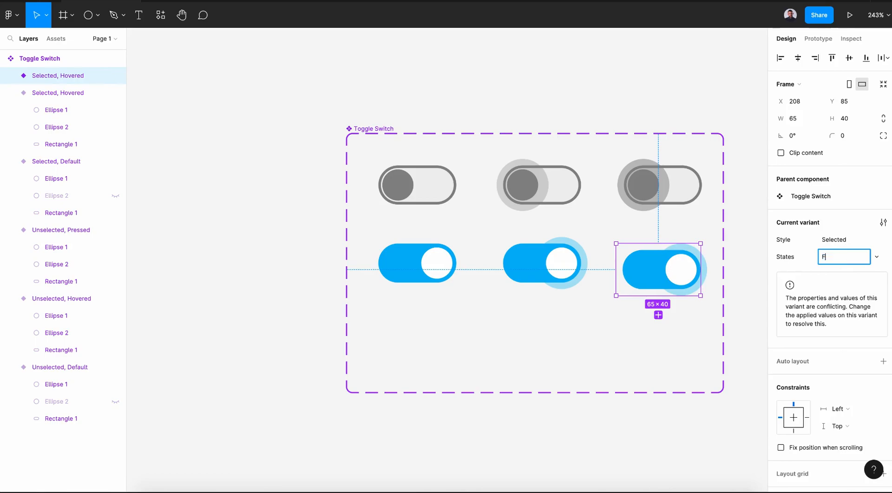
text(ocused)
click(691, 312)
- Set the fill opacity of Ellipse 2 in the blue Focused variant to 50%
click(688, 293)
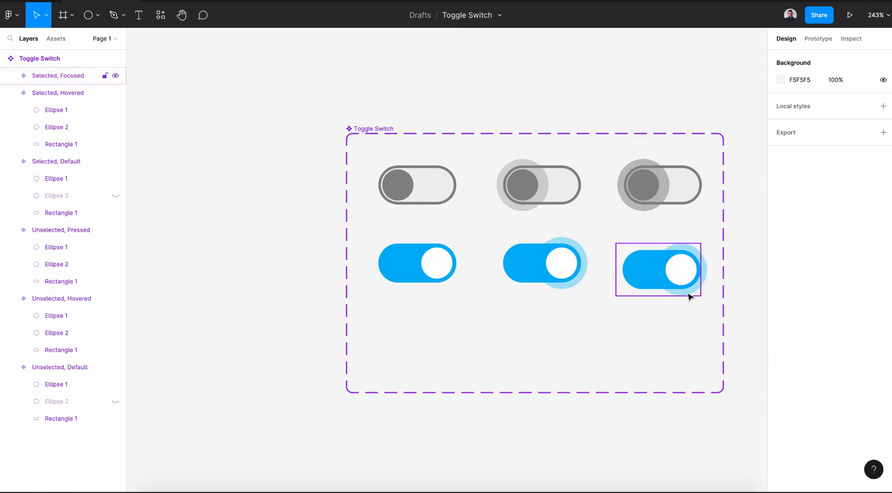
click(10, 75)
click(51, 110)
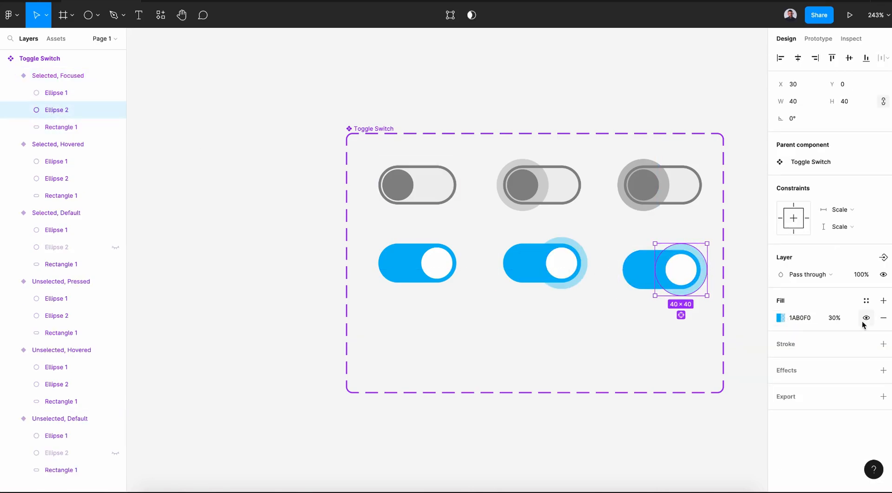
click(839, 319)
text(50)
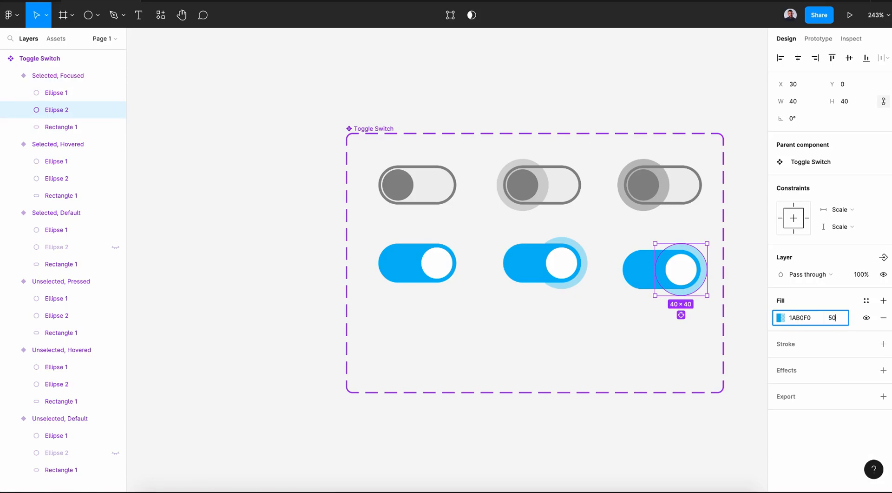
key(Return)
click(386, 112)
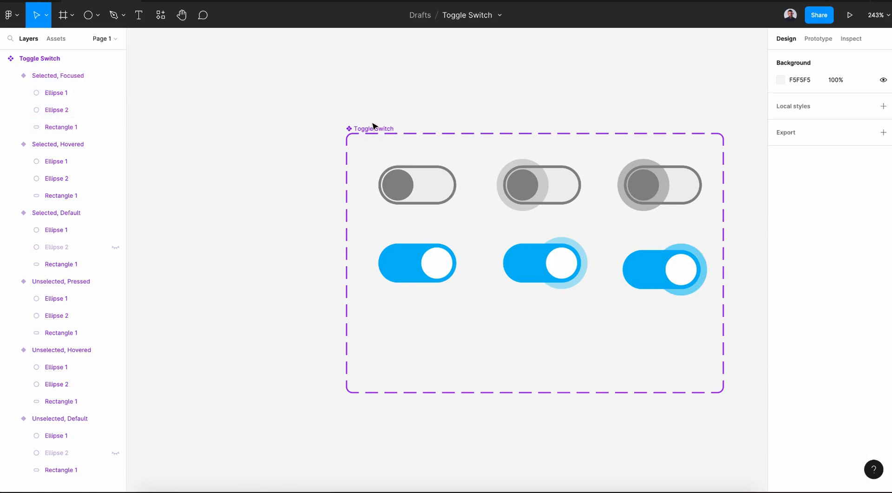
- Resize the Toggle Switch component set frame to fit its six variants
click(371, 132)
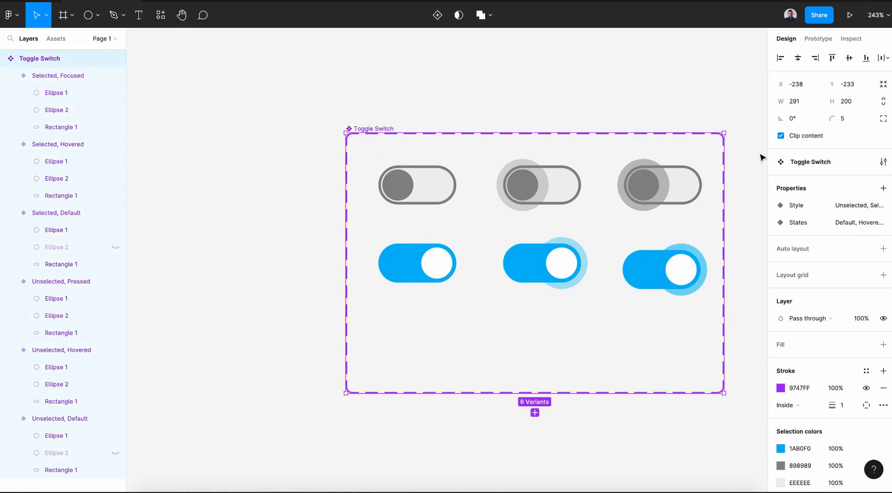
click(884, 90)
scroll(597, 346, right, 5)
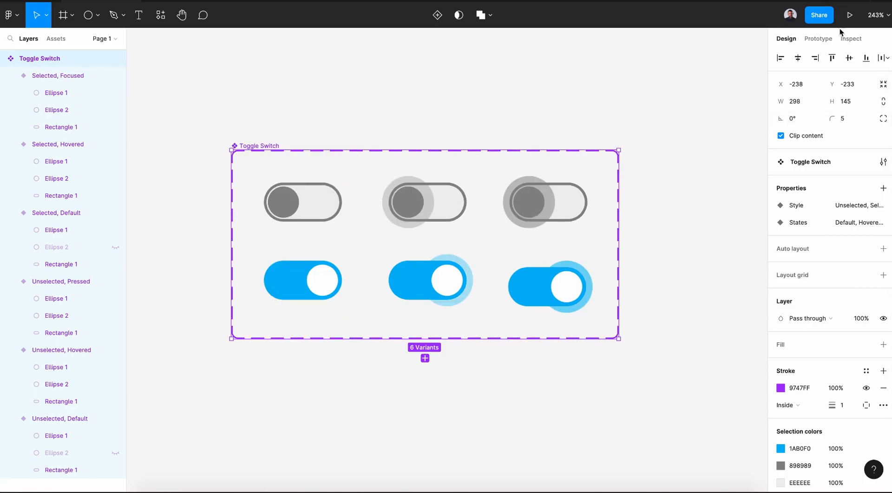
- Connect the Unselected Default variant to Unselected Hovered with a While hovering interaction using Smart animate
click(819, 40)
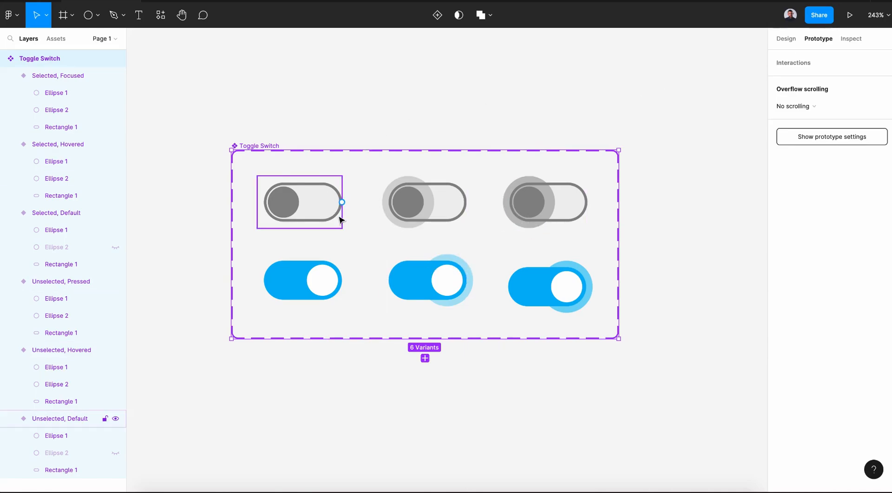
drag(342, 201, 396, 206)
click(719, 107)
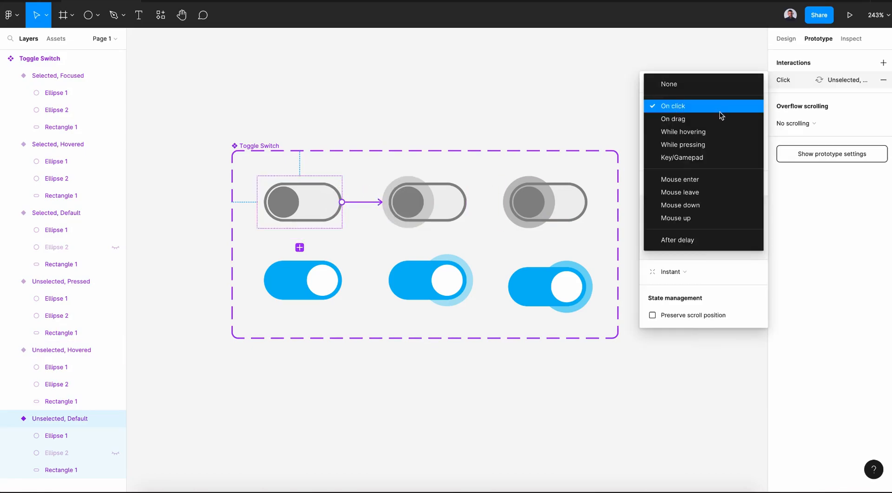
click(683, 132)
click(669, 270)
click(700, 295)
- Connect the Unselected Hovered variant to Unselected Pressed with a While pressing interaction
drag(467, 202, 514, 224)
click(688, 105)
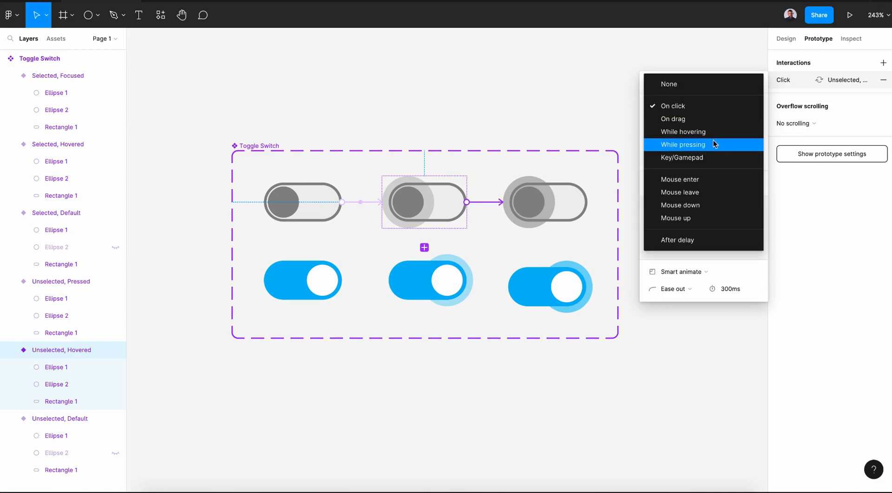
click(681, 145)
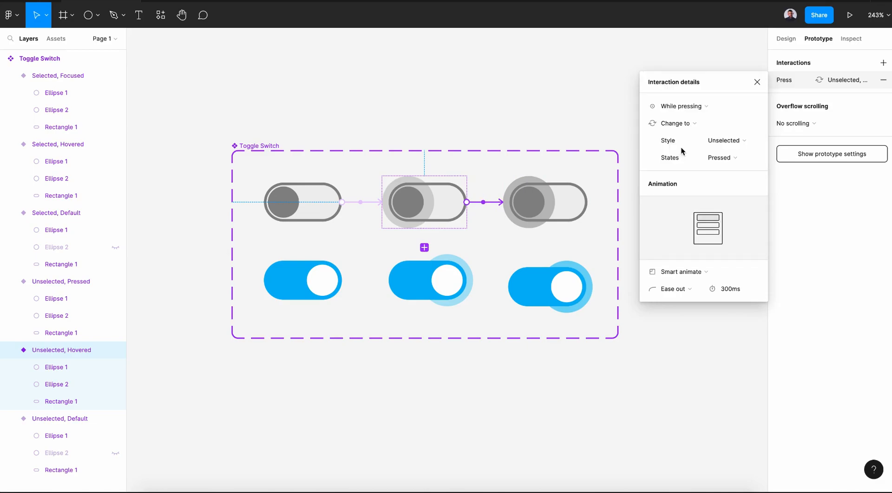
click(757, 82)
- Connect Unselected Pressed to Selected Default on click, and Selected Default to Selected Hovered with While hovering
click(587, 205)
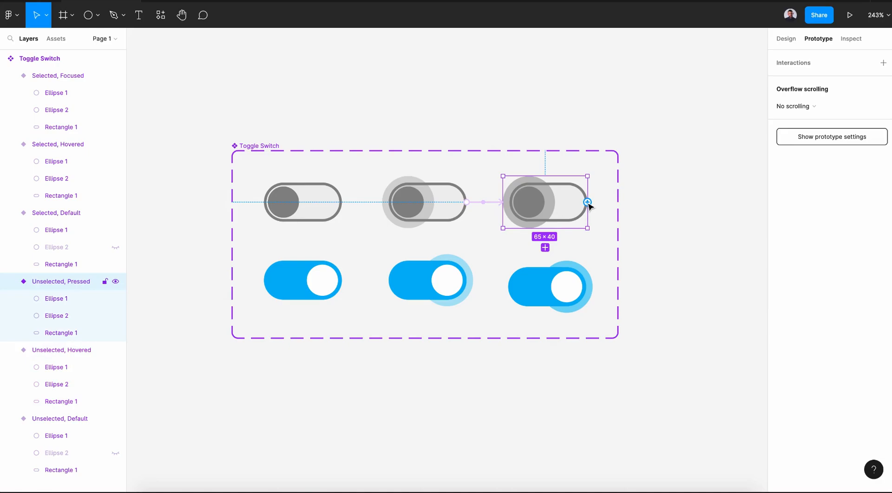
drag(588, 202, 302, 264)
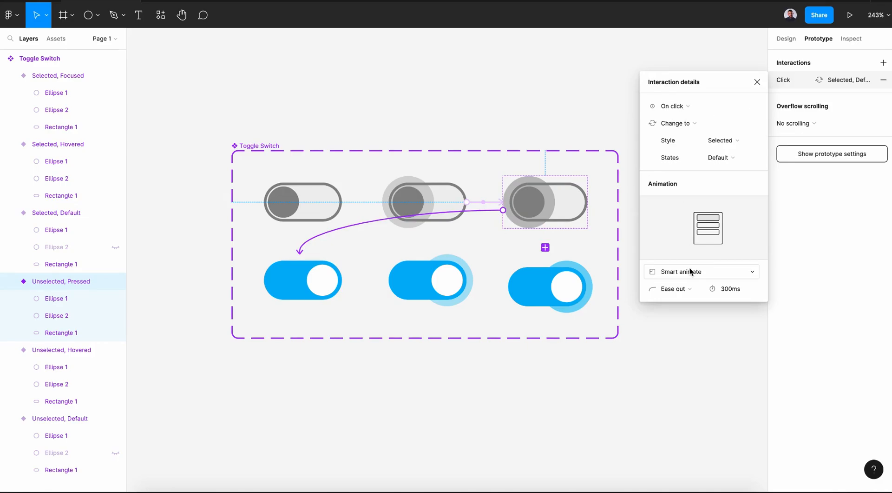
click(319, 277)
drag(343, 280, 408, 291)
click(688, 111)
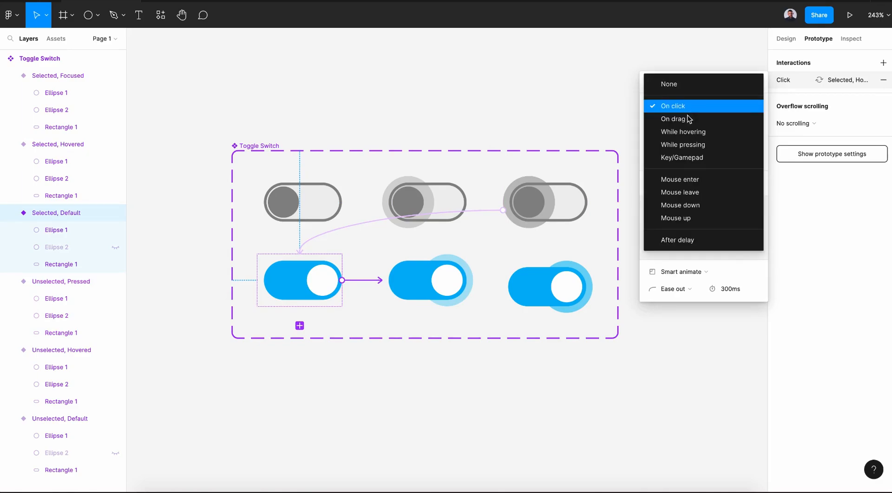
click(695, 132)
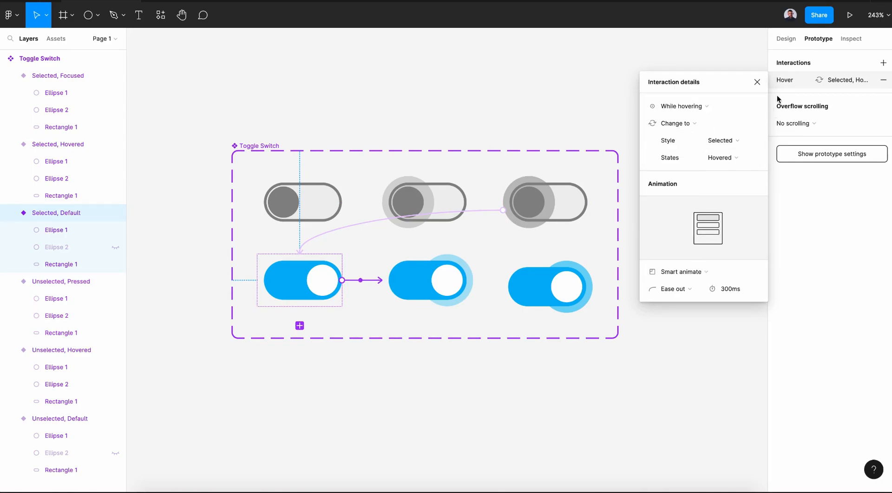
click(757, 81)
- Connect the Selected Hovered variant to Selected Focused with a While pressing interaction
click(462, 291)
drag(466, 280, 548, 286)
click(679, 107)
click(693, 144)
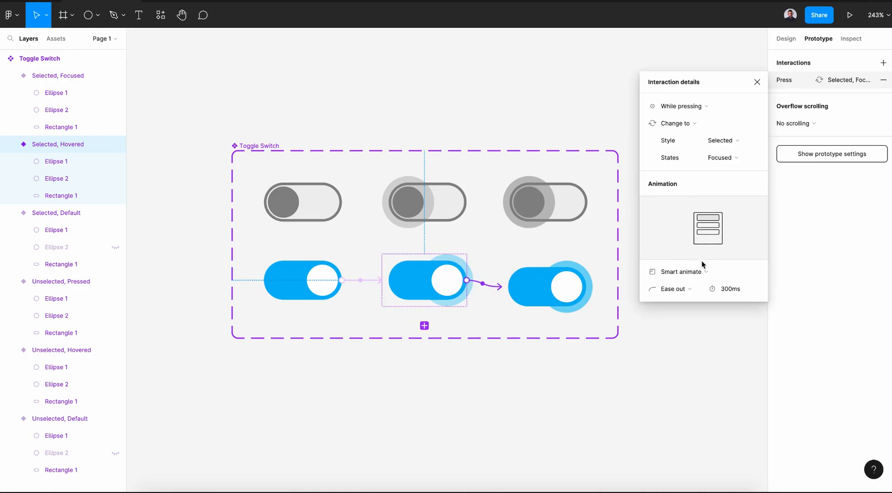
- Connect the Selected Focused variant back to Unselected Default with an On click interaction using Smart animate
click(589, 291)
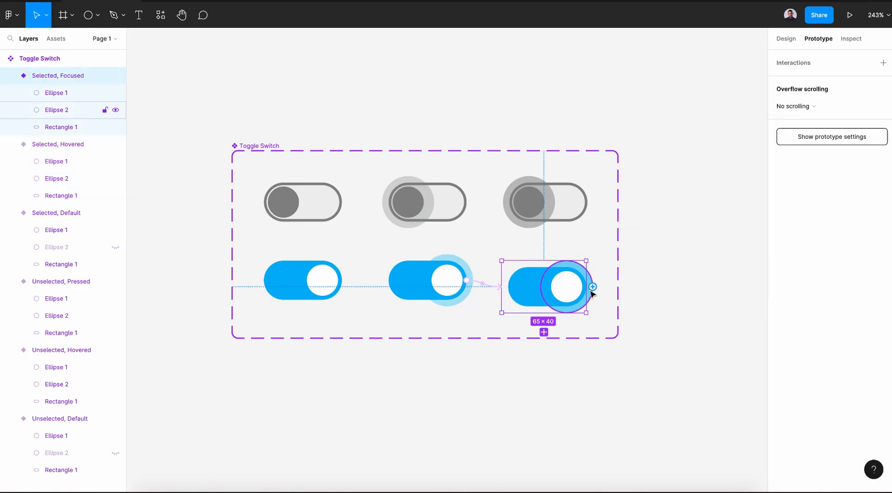
drag(588, 289, 324, 224)
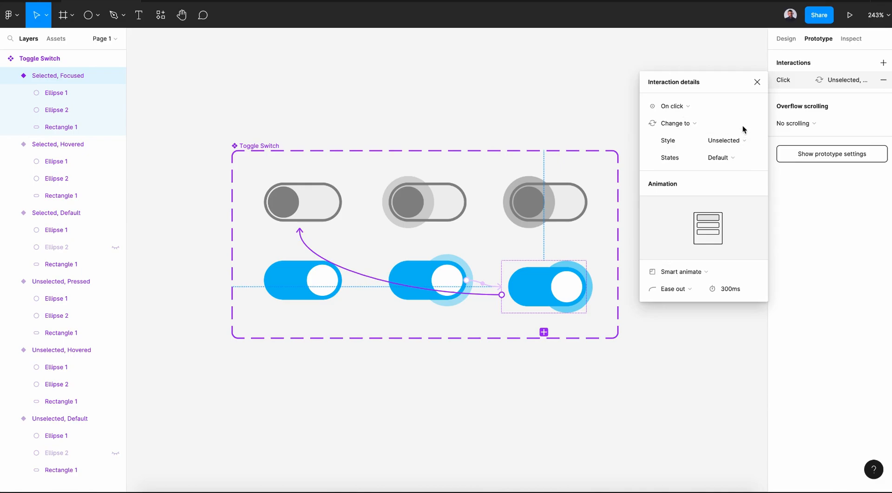
click(757, 82)
click(659, 286)
- Draw a frame about 303 × 201 beside the component set and place a Toggle Switch instance near its centre
scroll(659, 287, down, 3)
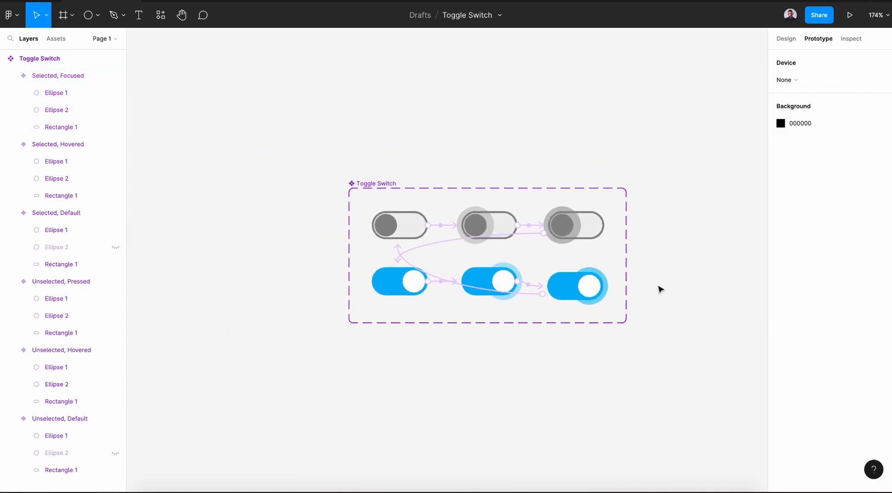
scroll(659, 286, right, 4)
scroll(660, 288, right, 2)
click(63, 15)
drag(472, 183, 756, 370)
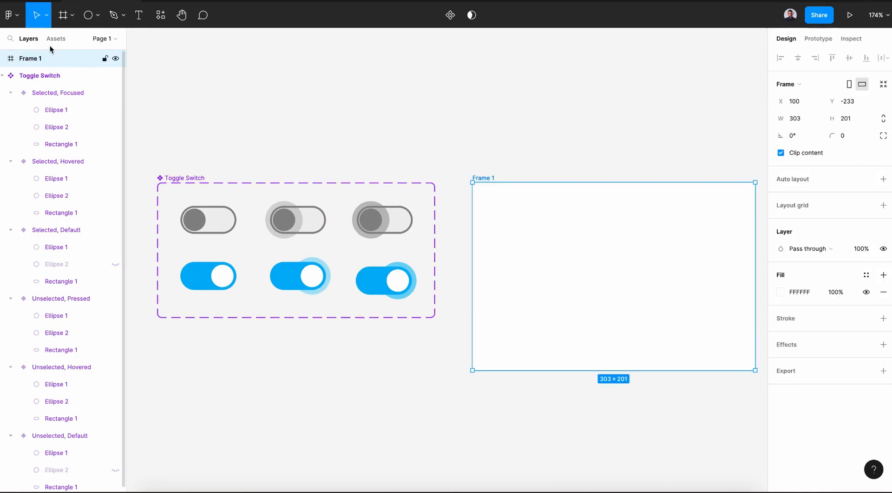
click(51, 40)
drag(75, 122, 611, 274)
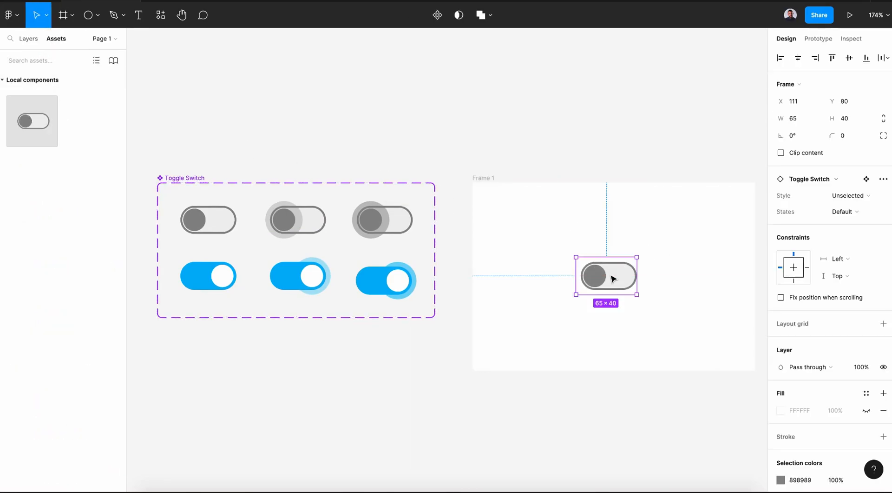
- Present Frame 1 as a prototype and test the toggle switch by switching it on and off
click(490, 178)
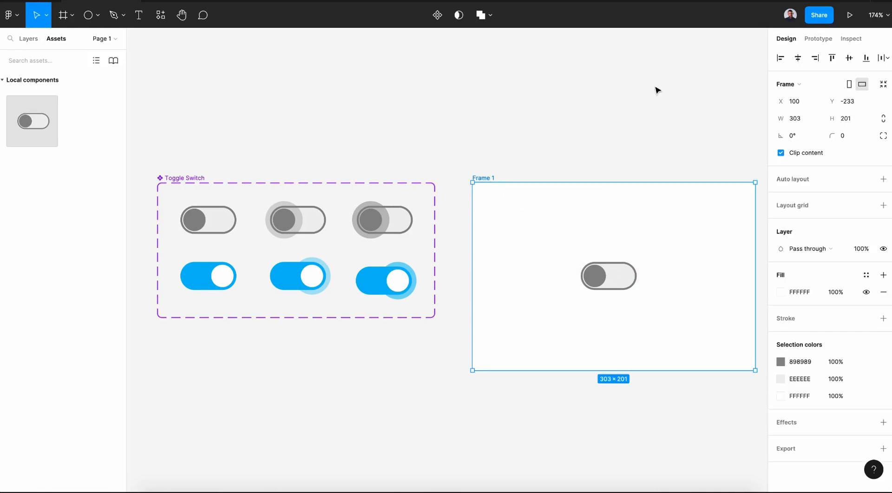
click(843, 21)
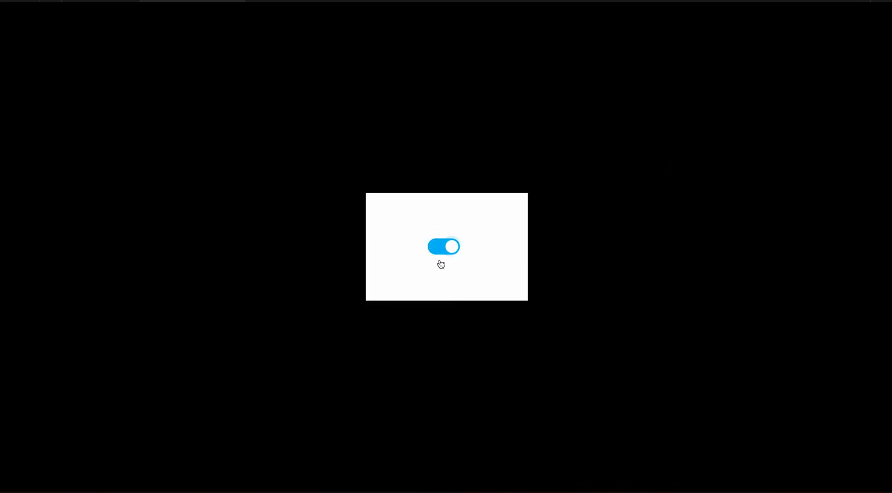
click(453, 258)
click(452, 257)
click(449, 250)
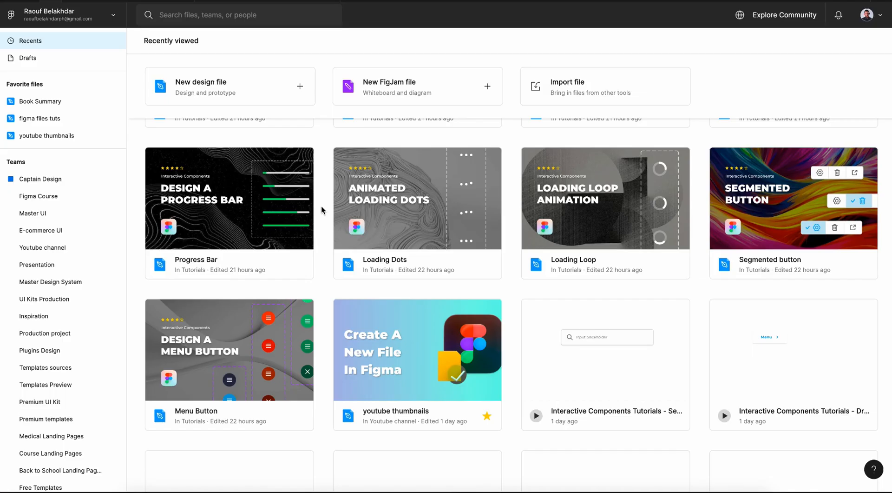
- Open the Master UI Plus - Create Dynamic User Interfaces file from the recently viewed files
scroll(321, 205, up, 3)
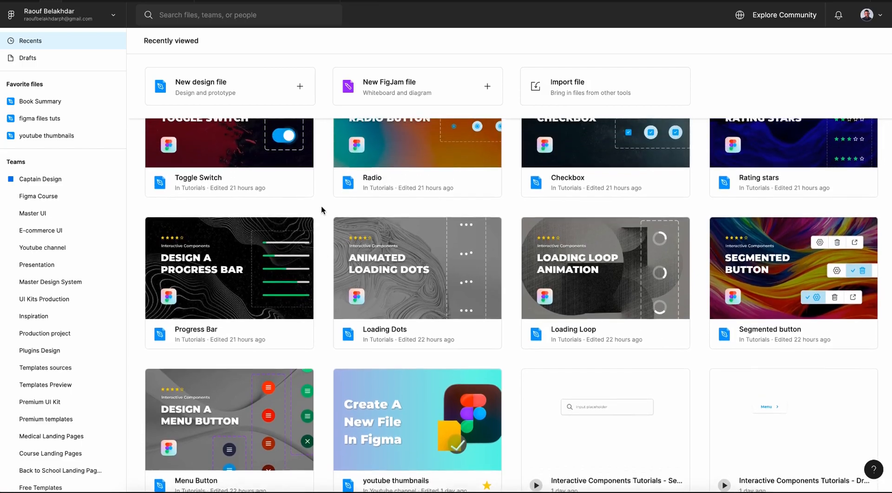
scroll(321, 205, up, 1)
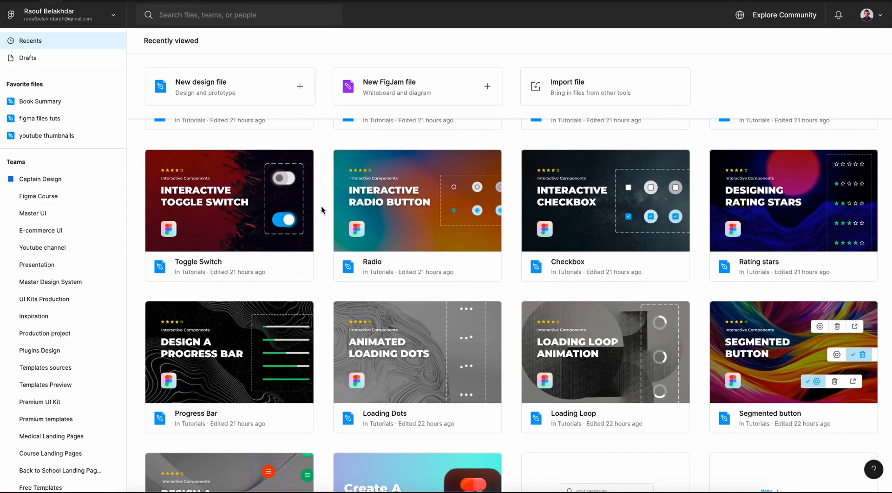
scroll(322, 206, up, 2)
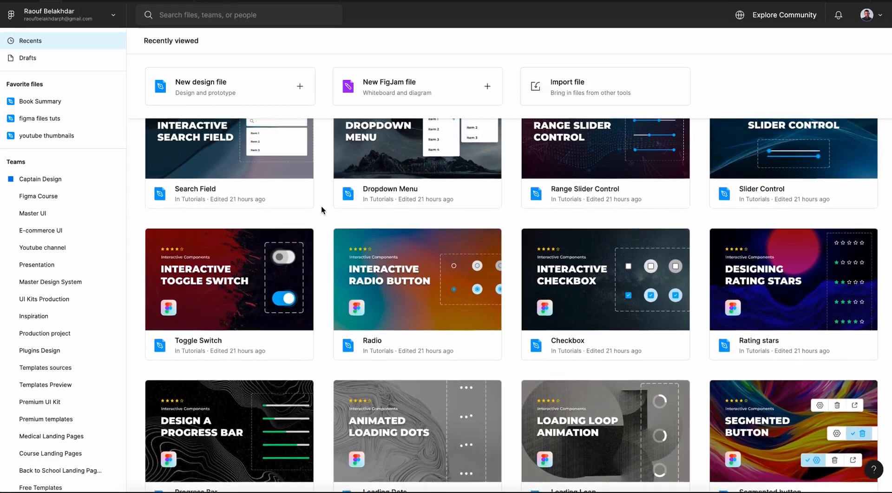
scroll(322, 205, up, 2)
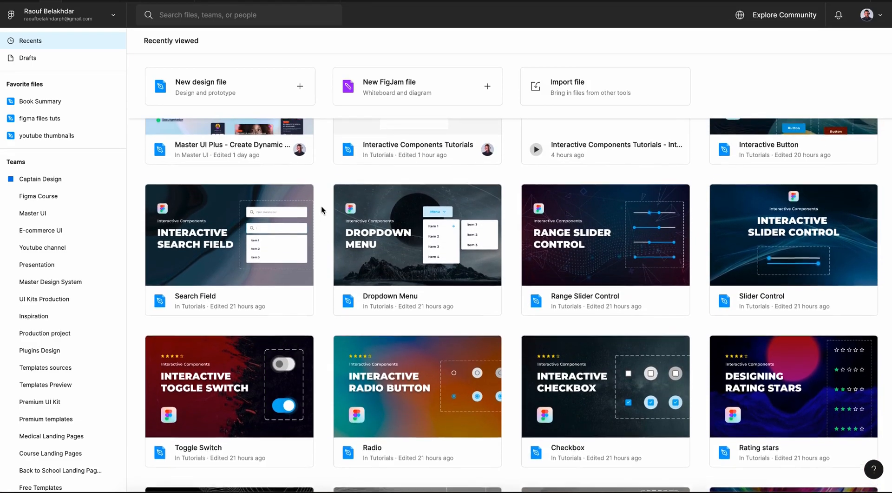
scroll(322, 206, up, 3)
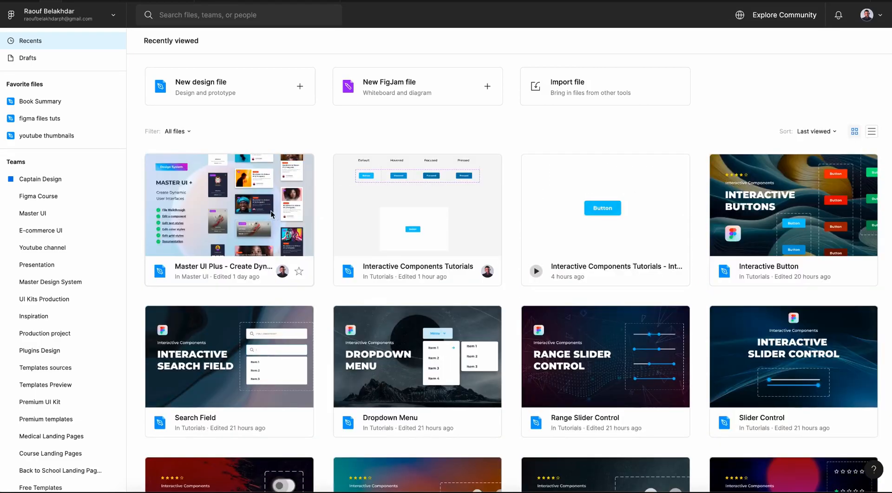
double_click(230, 209)
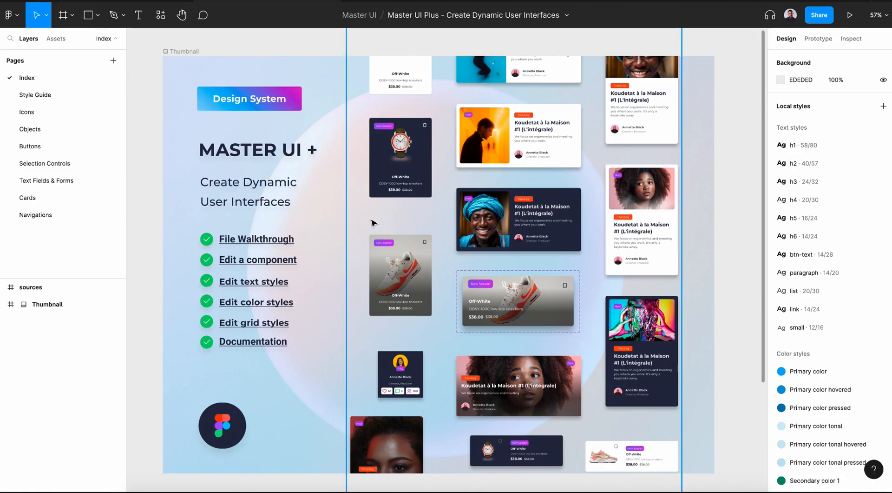
- Look through the design system's Icons, Objects, Buttons, Selection Controls, Text Fields & Forms and Cards pages
click(75, 106)
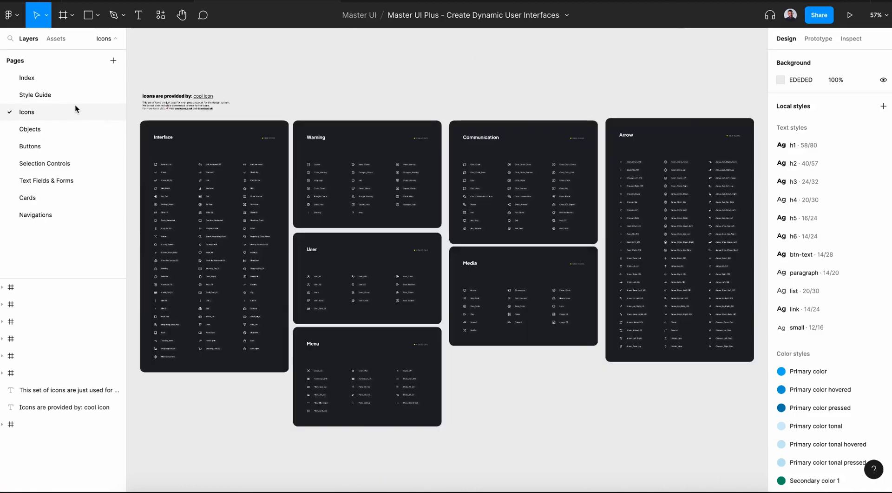
click(70, 130)
click(71, 146)
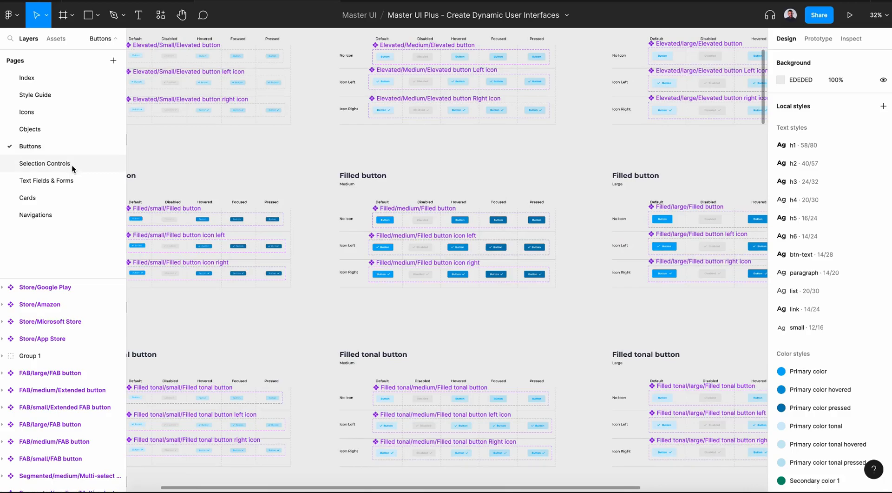
click(71, 164)
click(71, 182)
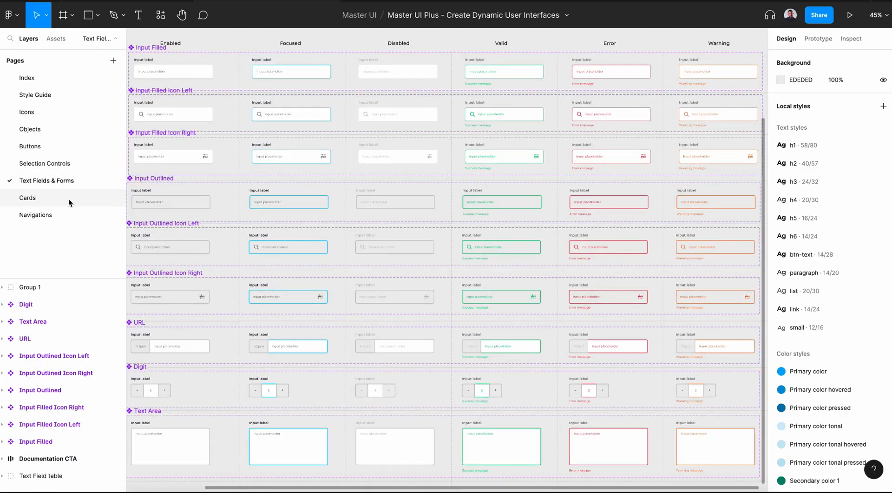
click(68, 200)
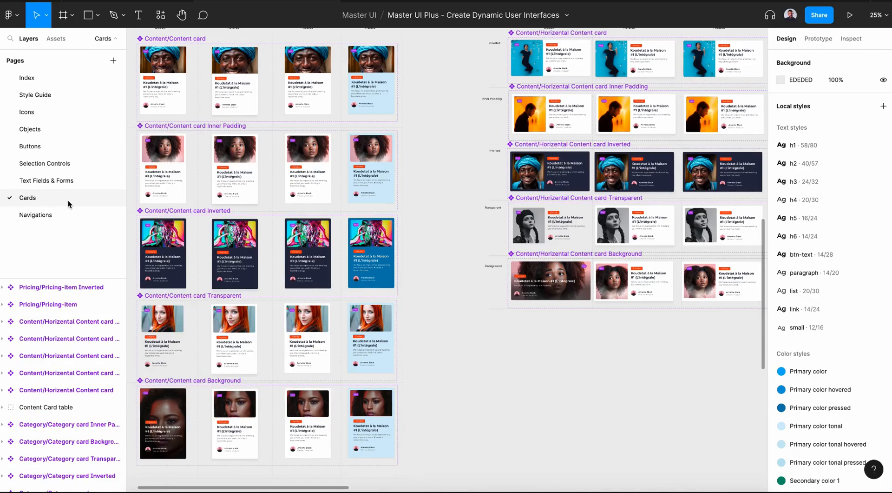